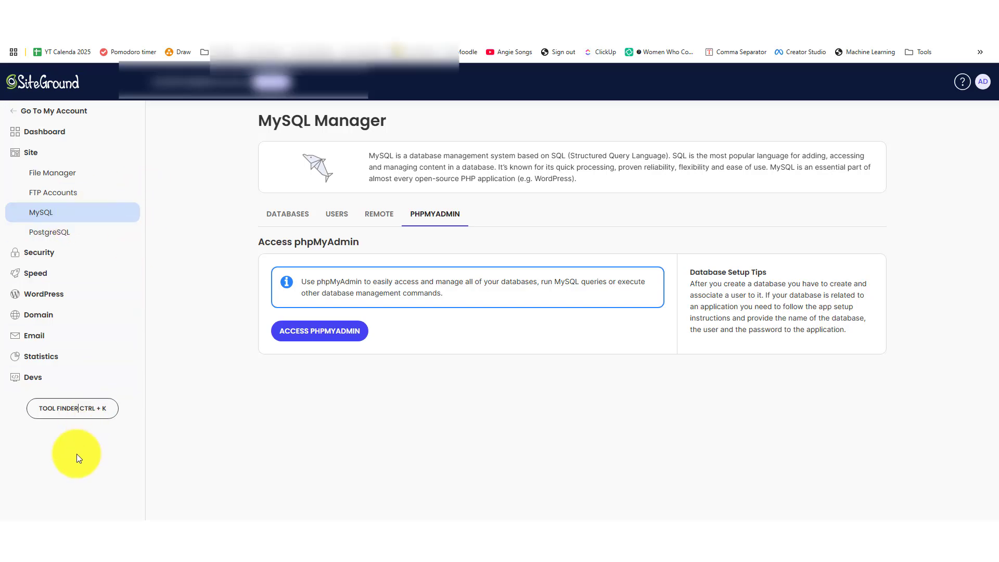
- Launch phpMyAdmin from the MySQL Manager, found by searching 'my' in Site Tools
key(ctrl+k)
text(my)
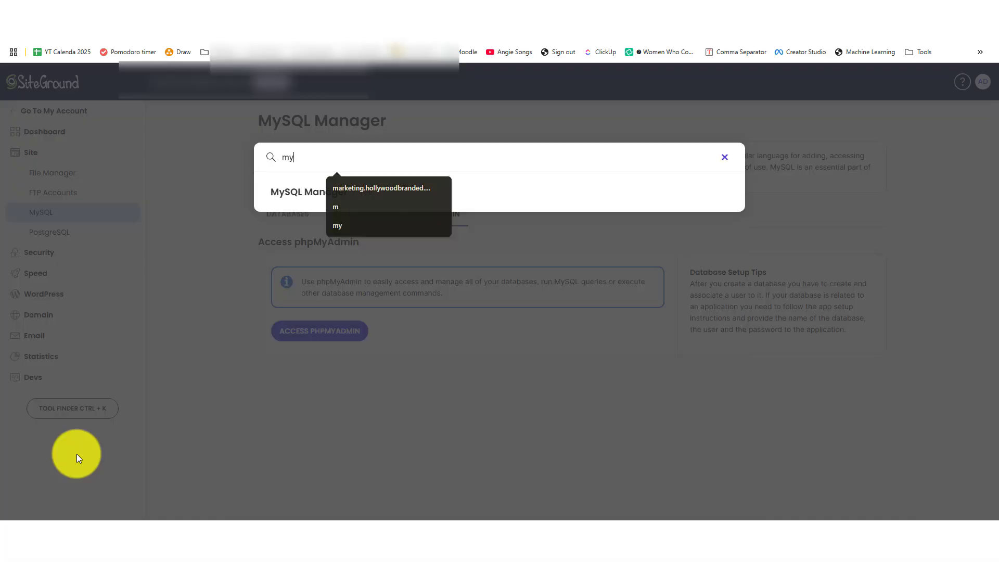
click(297, 193)
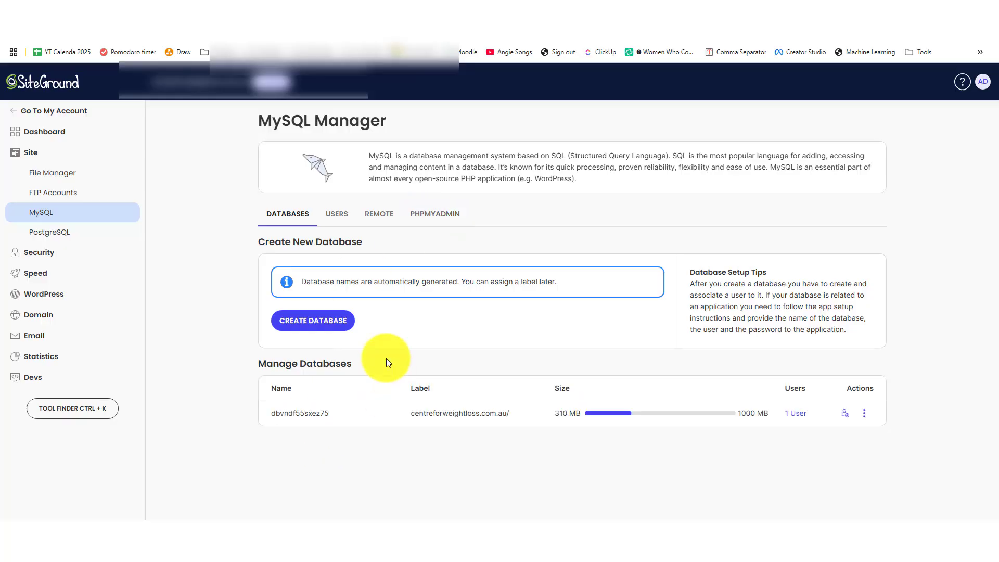
click(422, 221)
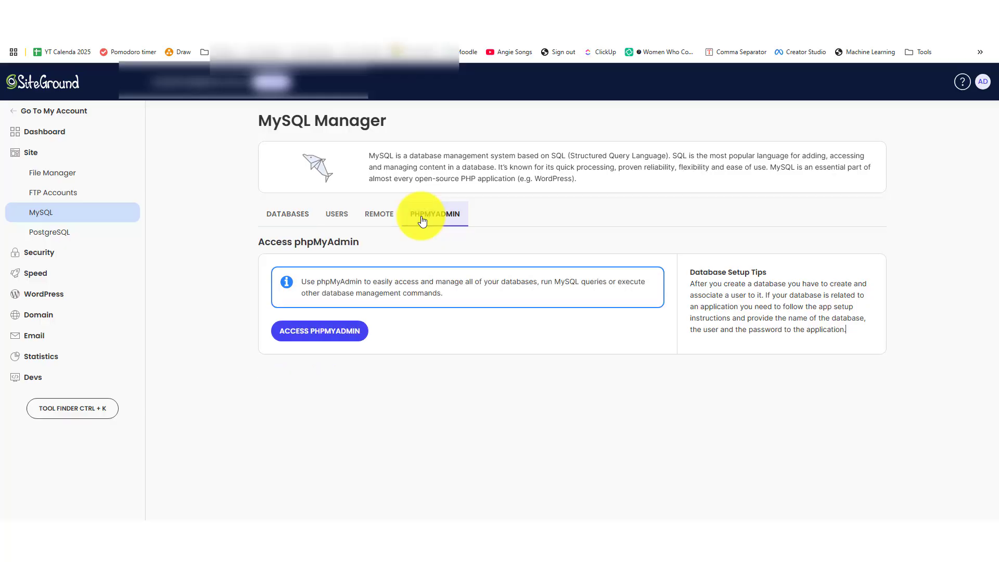
click(321, 335)
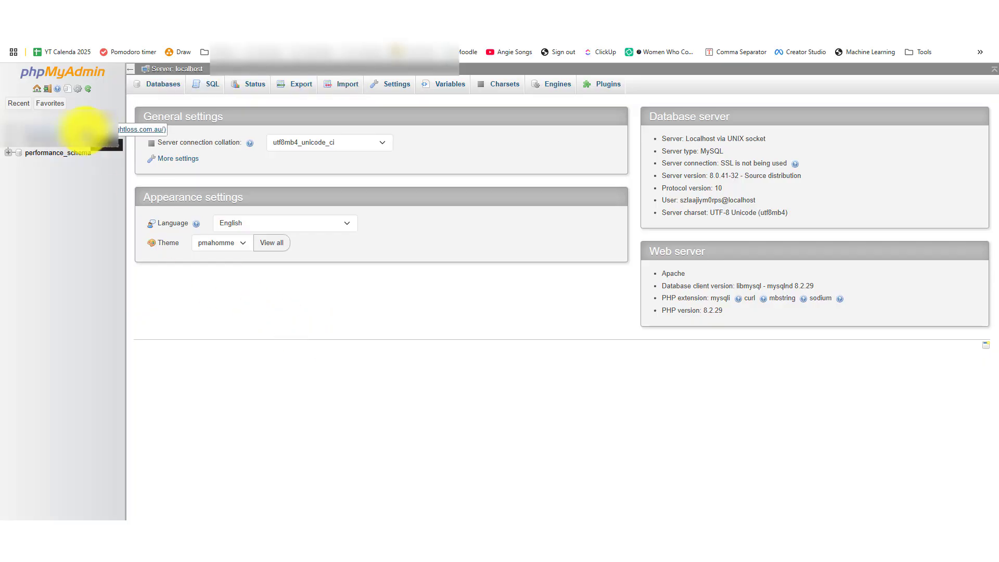
- Open the wpcw_users table by filtering the database's tables on 'user'
click(85, 133)
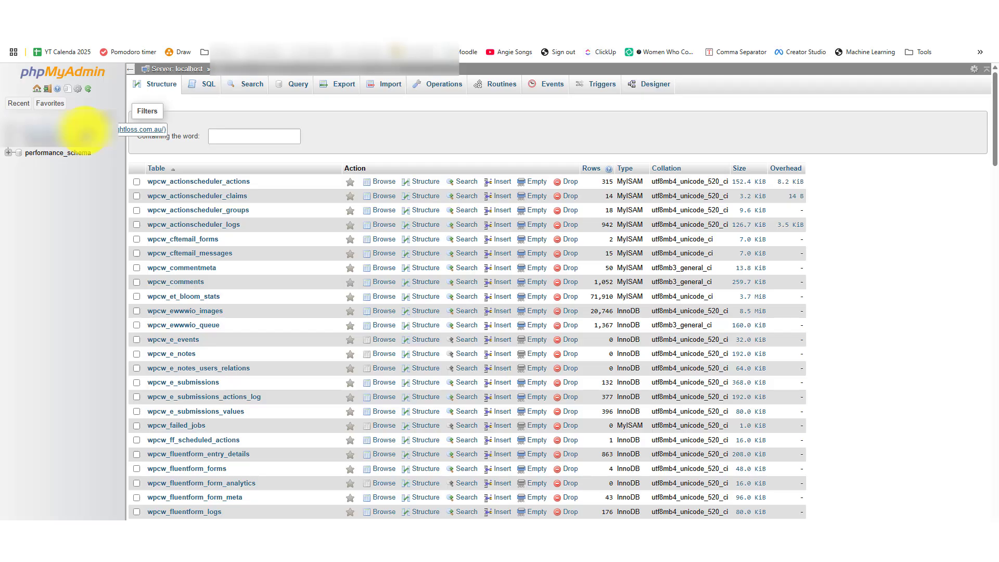
click(265, 137)
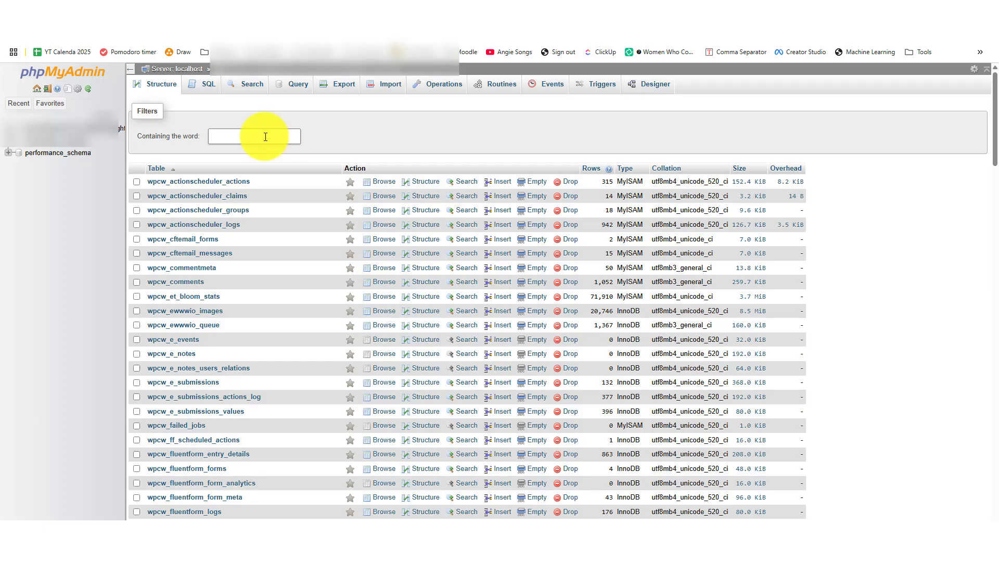
click(266, 137)
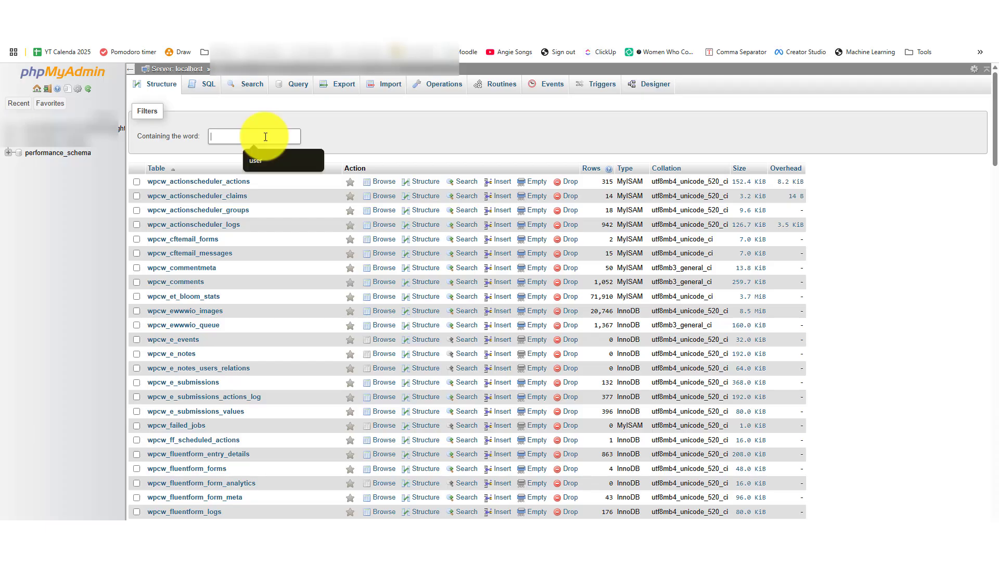
text(user)
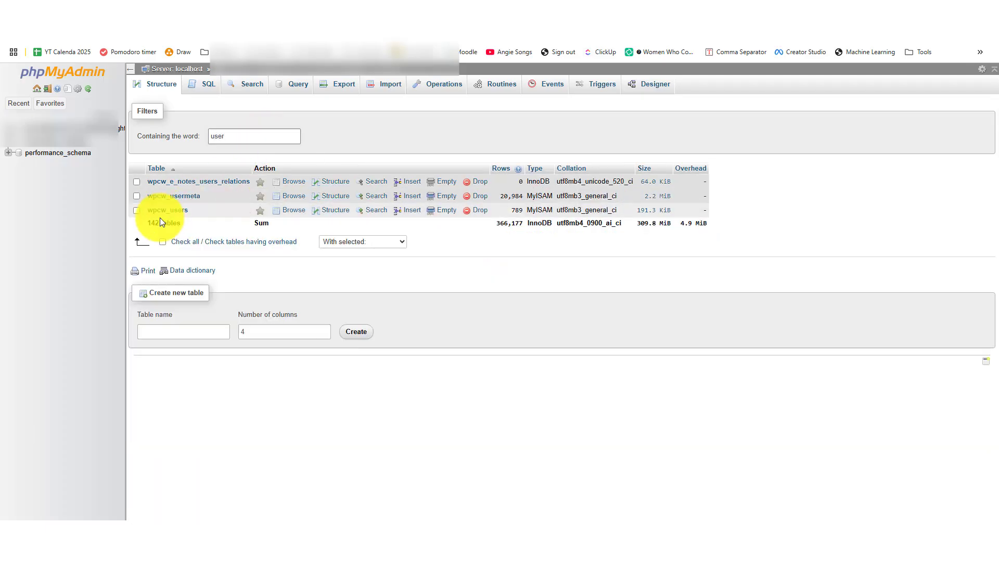
click(185, 210)
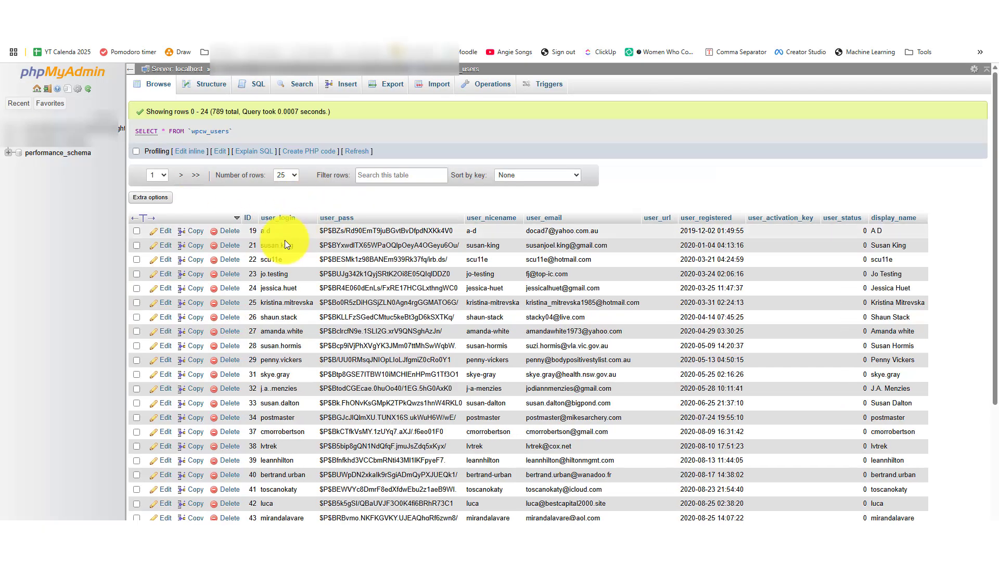
click(163, 230)
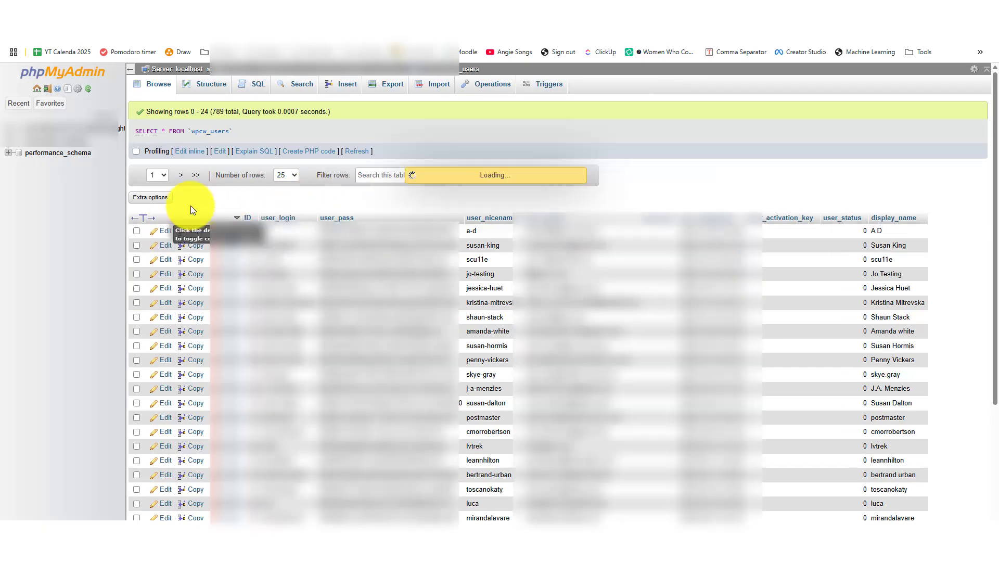
click(446, 167)
key(ctrl+a)
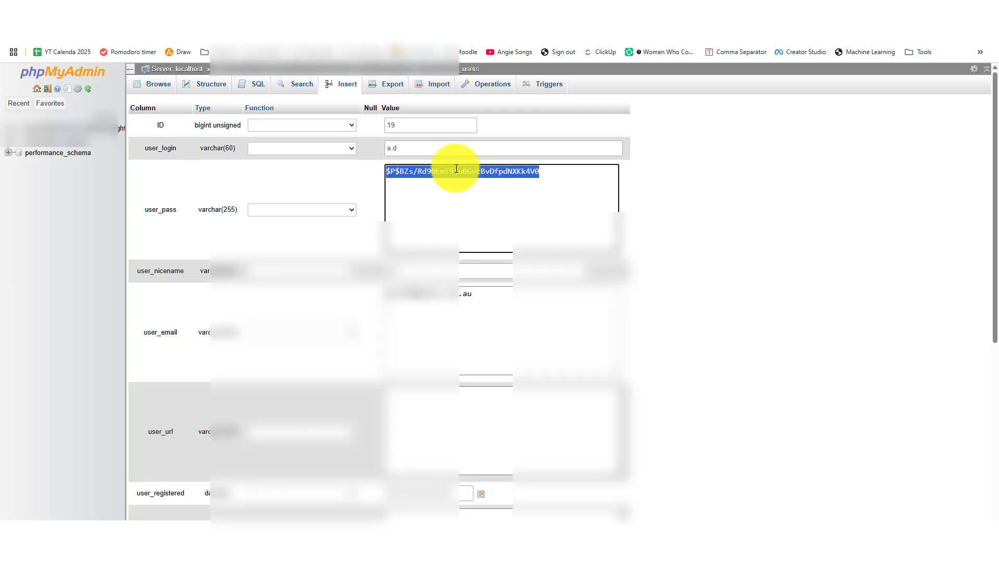
text(sads)
click(338, 209)
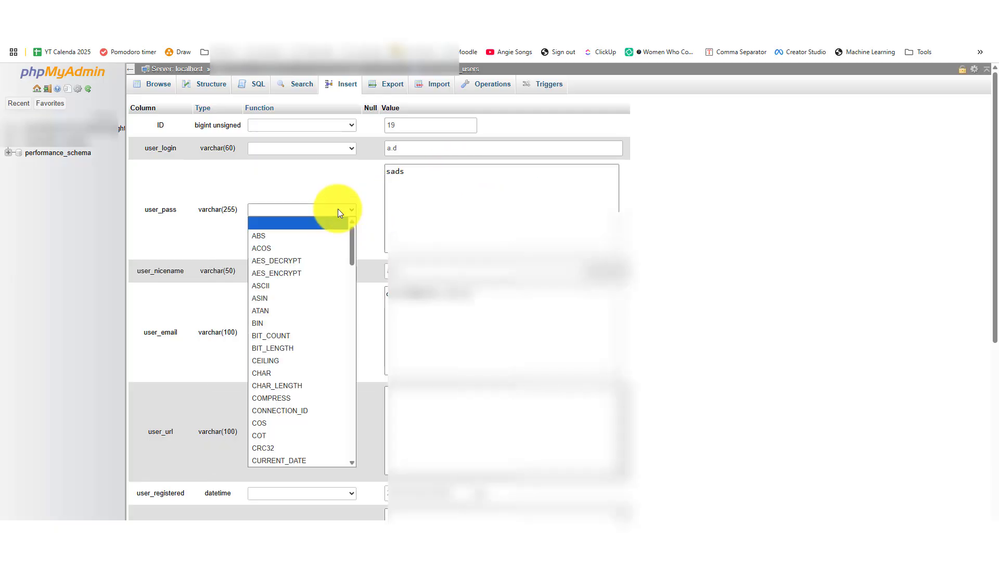
scroll(307, 372, down, 20)
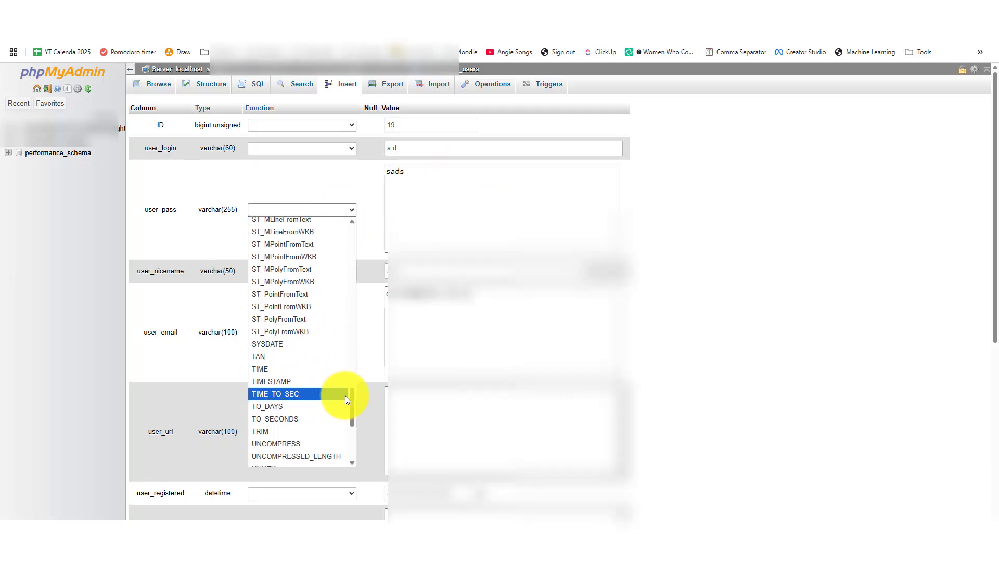
drag(354, 401, 354, 373)
key(m)
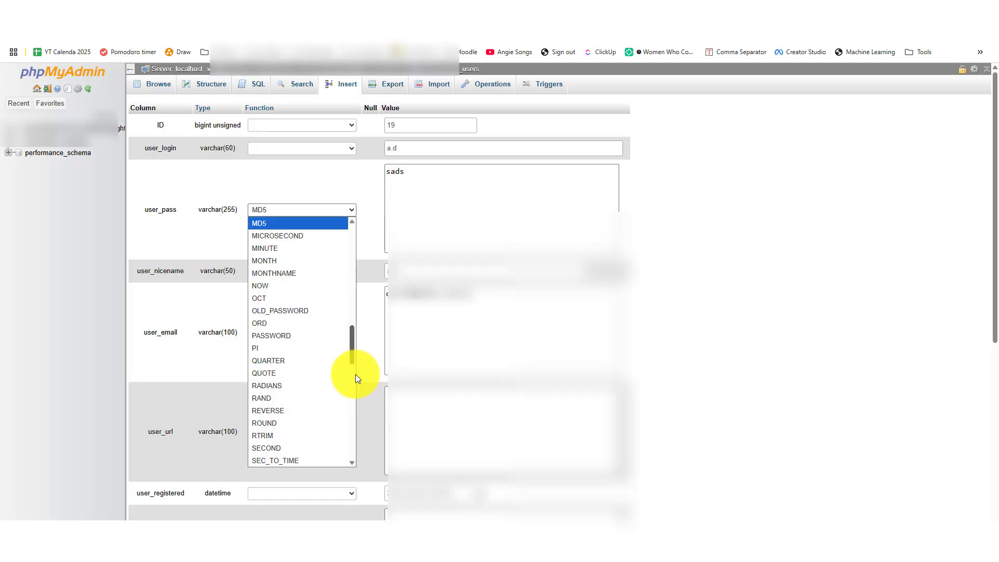
click(298, 222)
scroll(678, 376, down, 6)
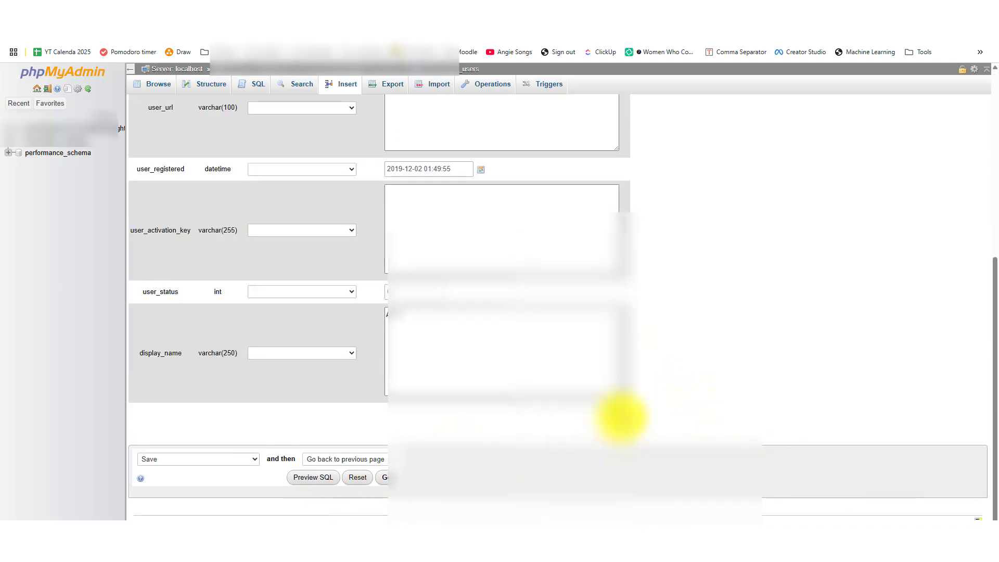
scroll(535, 397, up, 6)
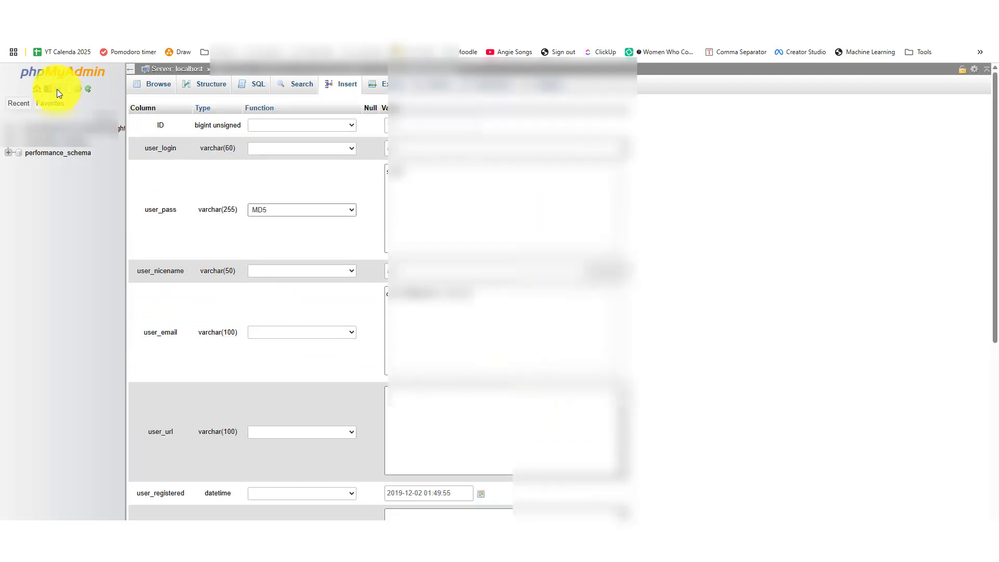
click(7, 36)
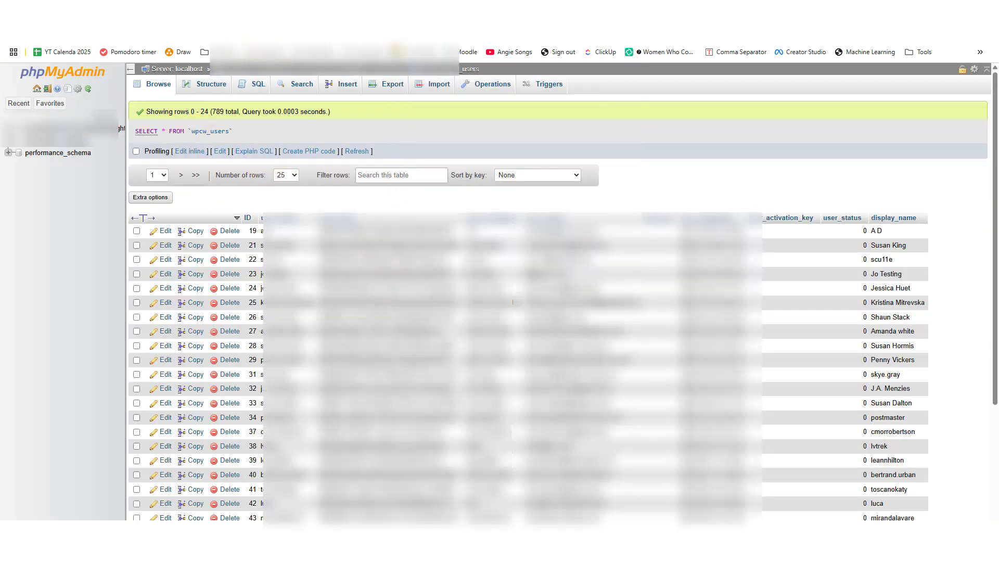
click(263, 13)
scroll(263, 260, down, 10)
scroll(263, 262, up, 5)
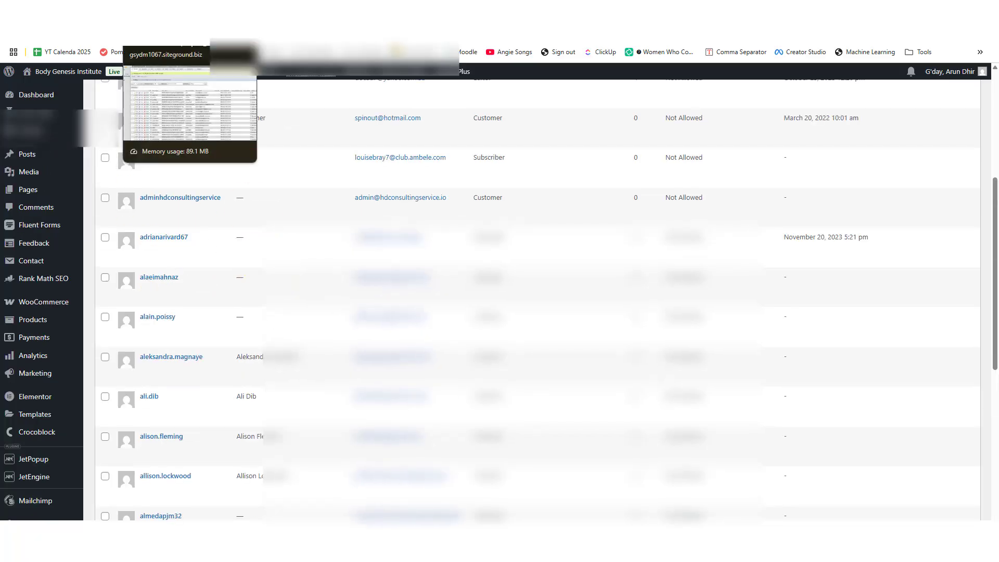
click(161, 11)
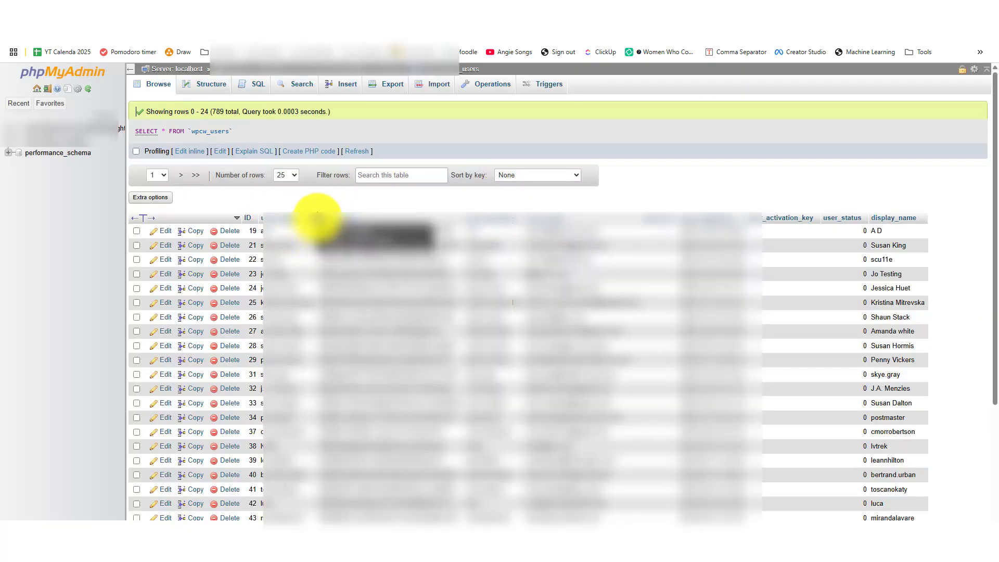
click(104, 10)
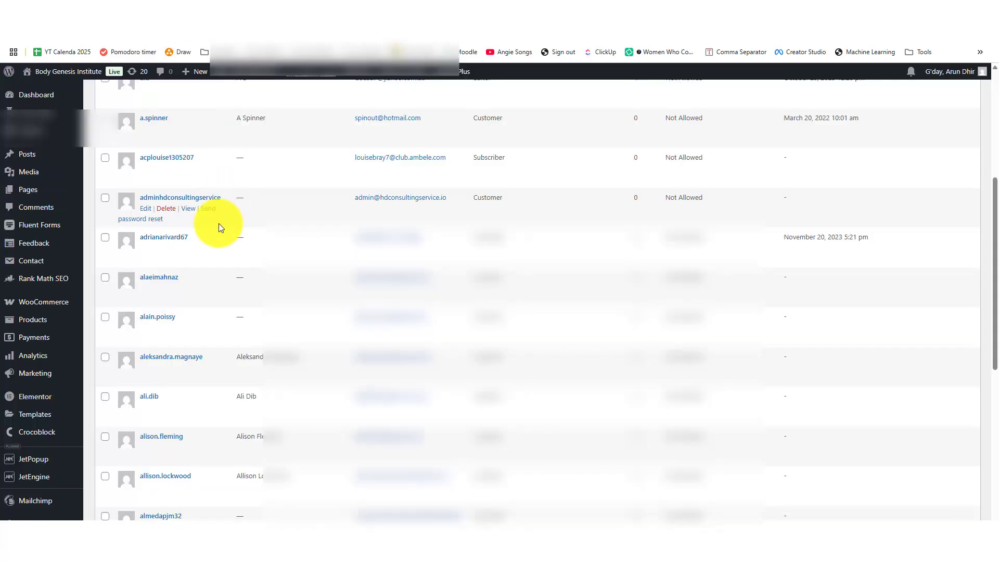
scroll(218, 229, up, 5)
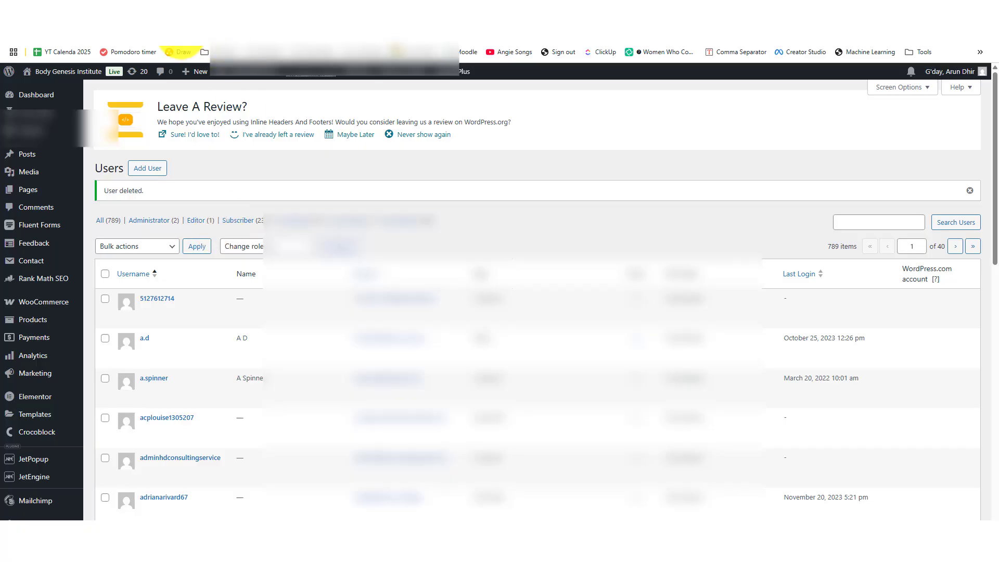
click(162, 10)
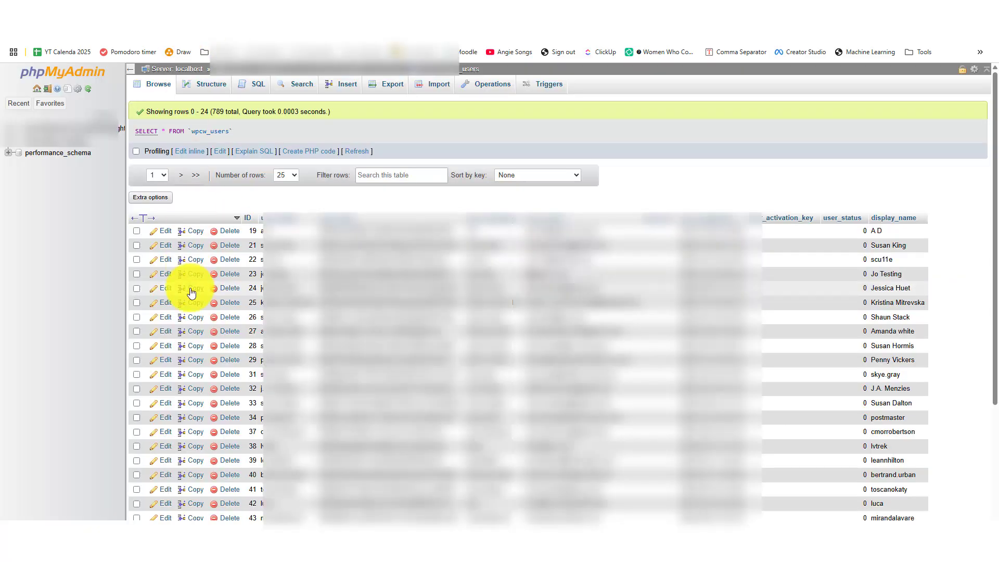
- Discard the unsaved edits and reopen wpcw_users through the 'user' table filter
click(73, 127)
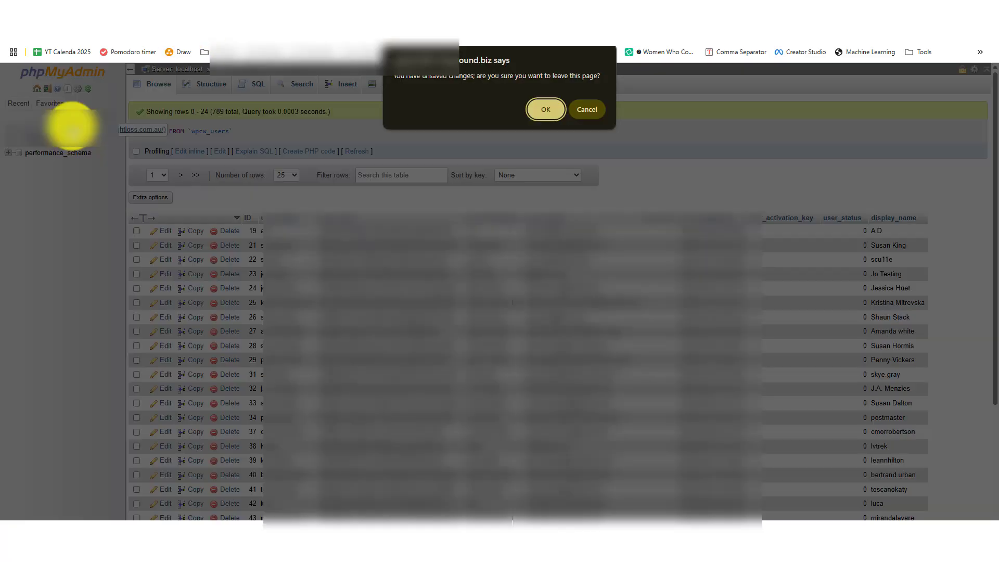
click(546, 110)
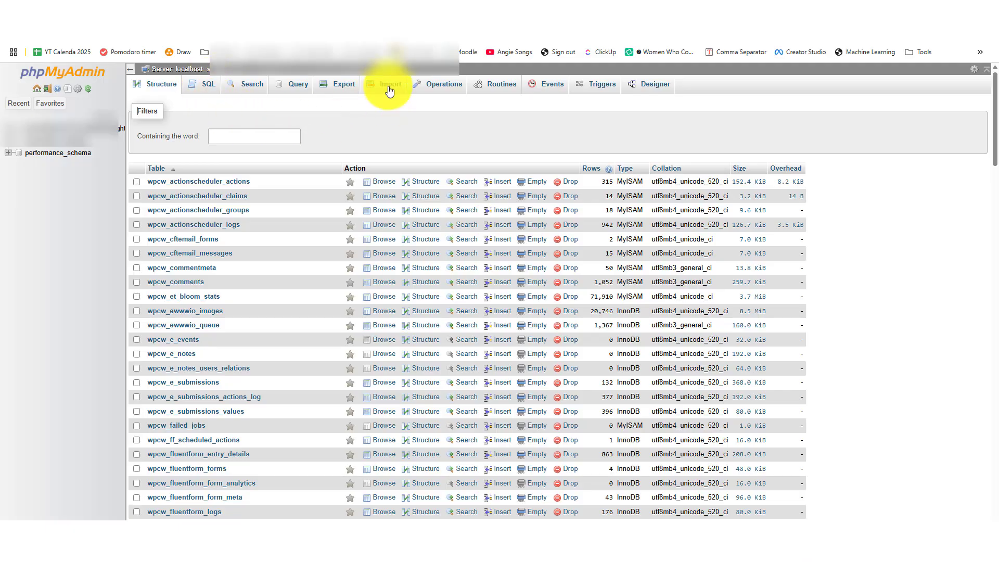
click(266, 143)
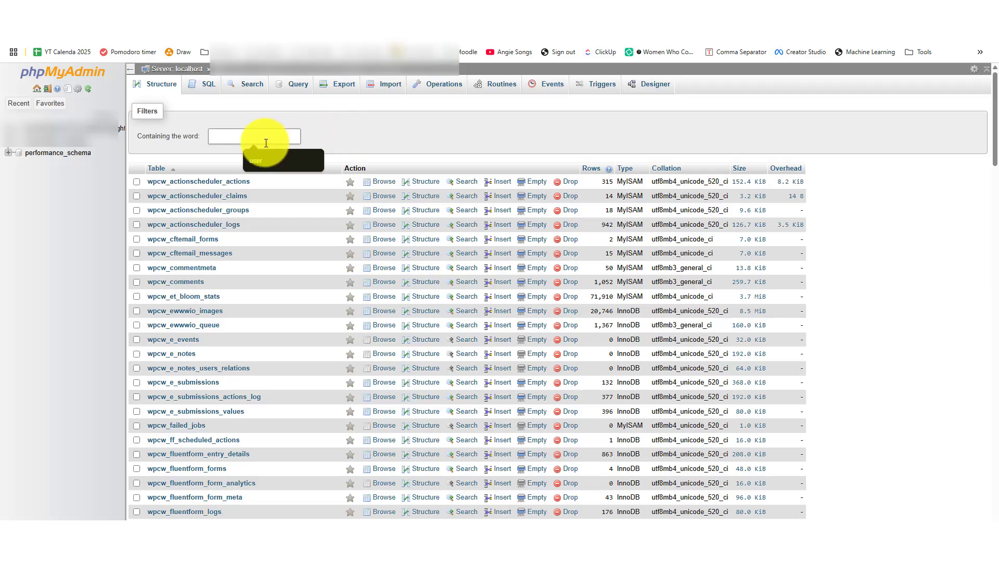
text(user)
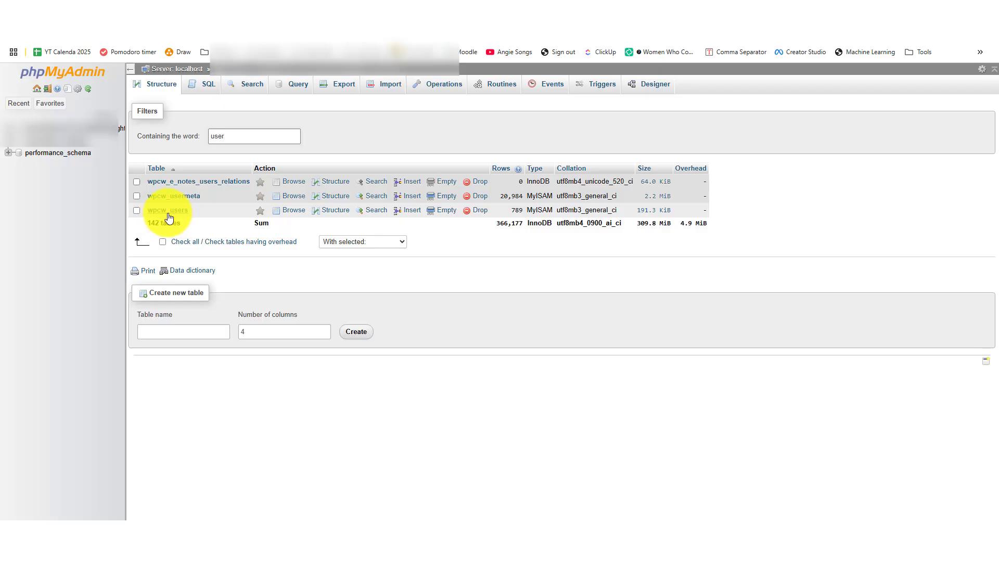
click(177, 213)
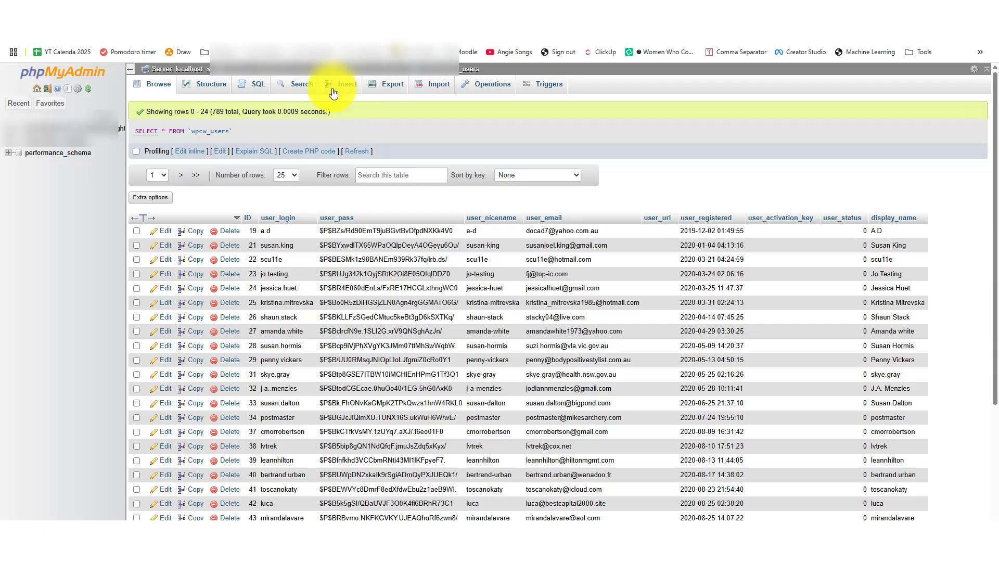
- Start a new wpcw_users row with user_login 'admin'
click(338, 89)
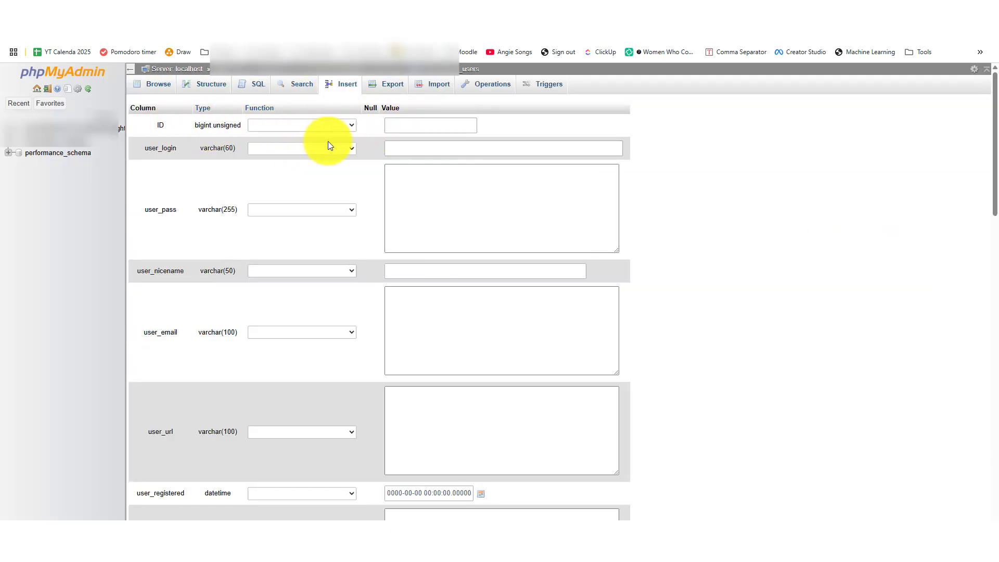
click(410, 130)
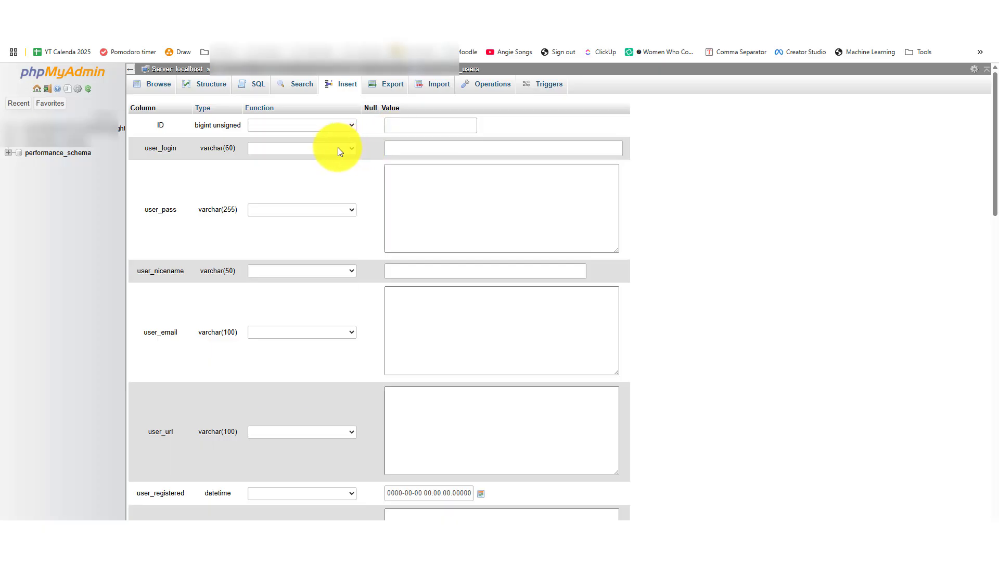
click(338, 149)
click(338, 150)
click(413, 148)
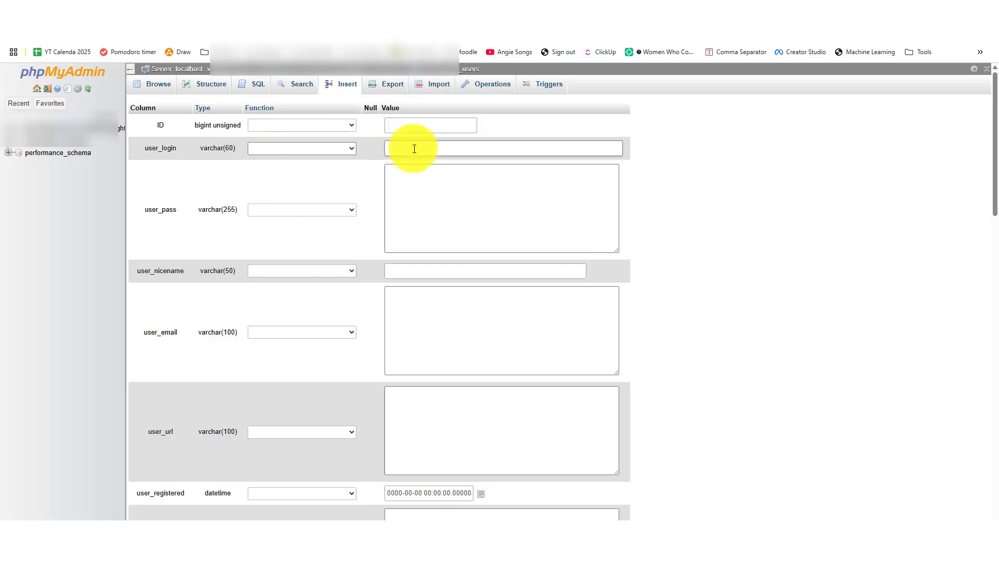
text(a)
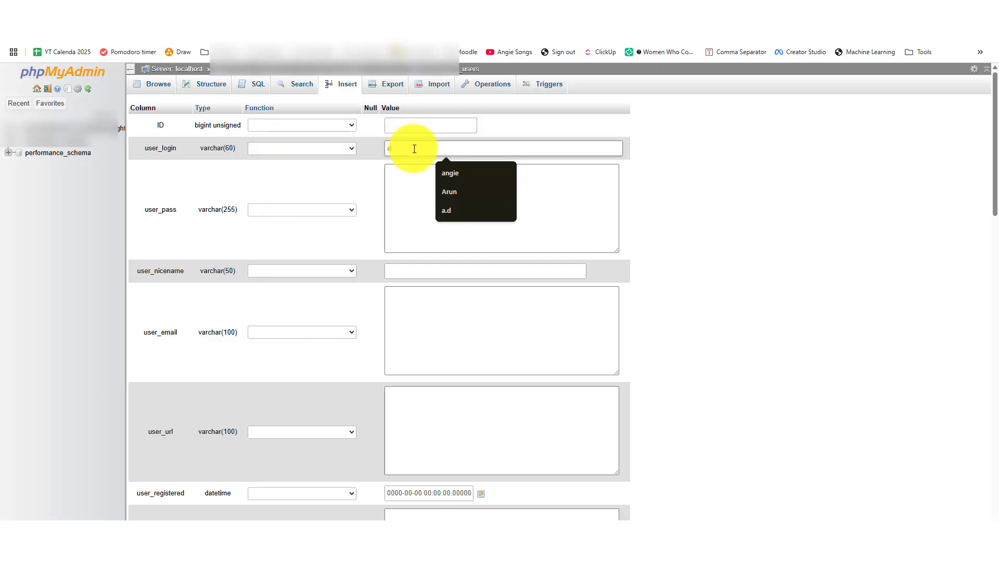
text(dmin)
- Enter the user's password in user_pass and hash it with the MD5 function
click(419, 185)
text(1234)
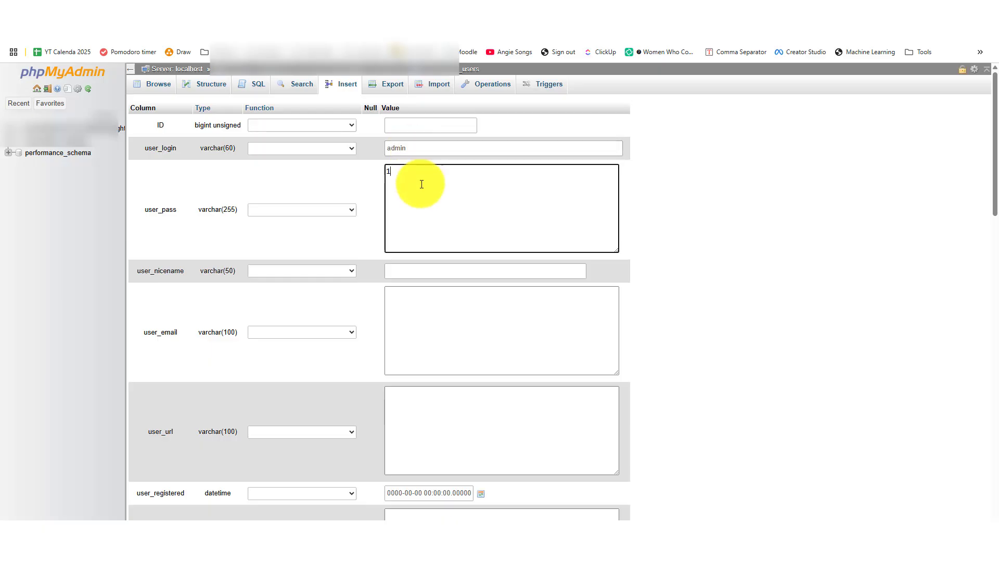
click(325, 210)
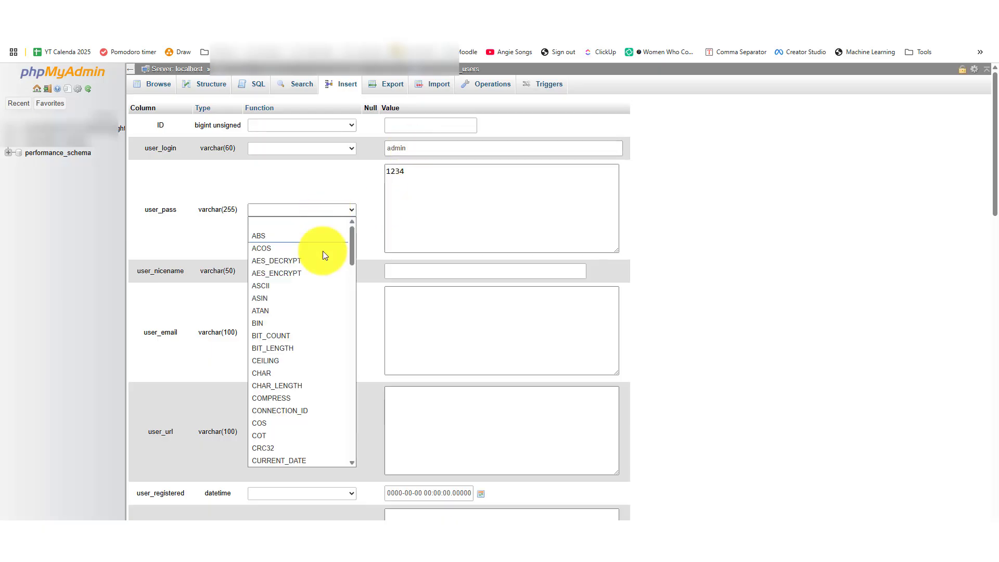
text(md5)
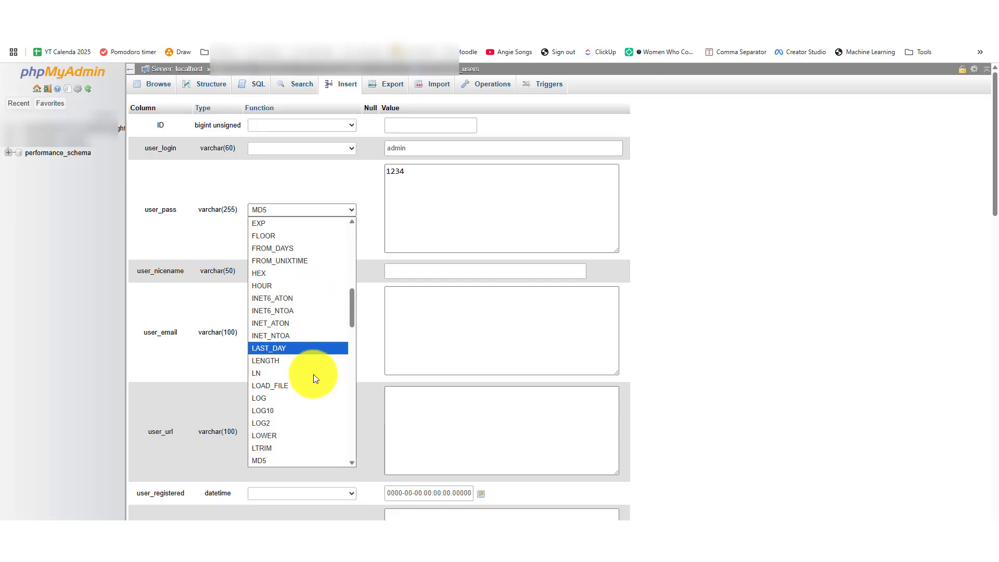
click(274, 460)
- Set user_nicename to 'admin' and enter the user's e-mail address
click(438, 274)
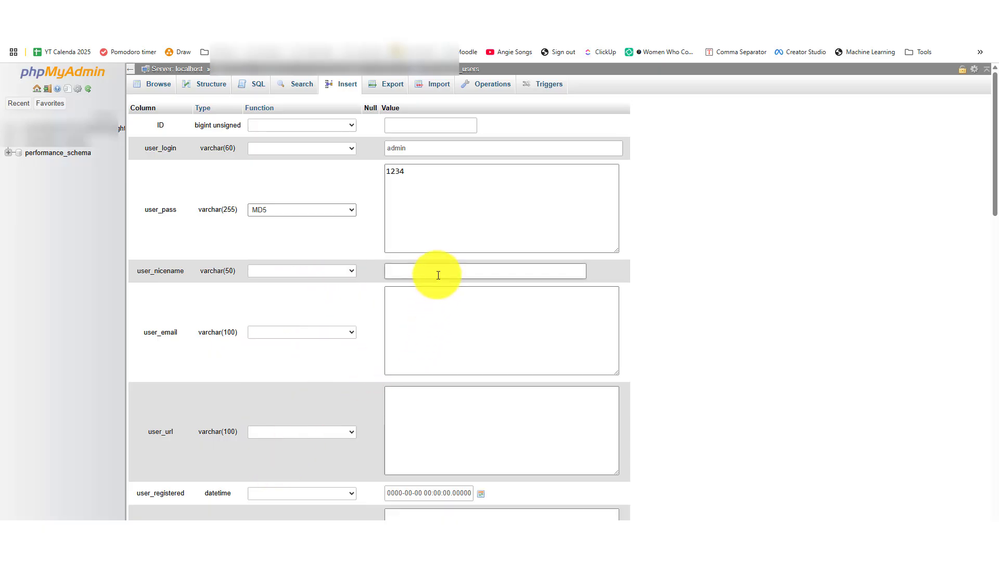
text(admin)
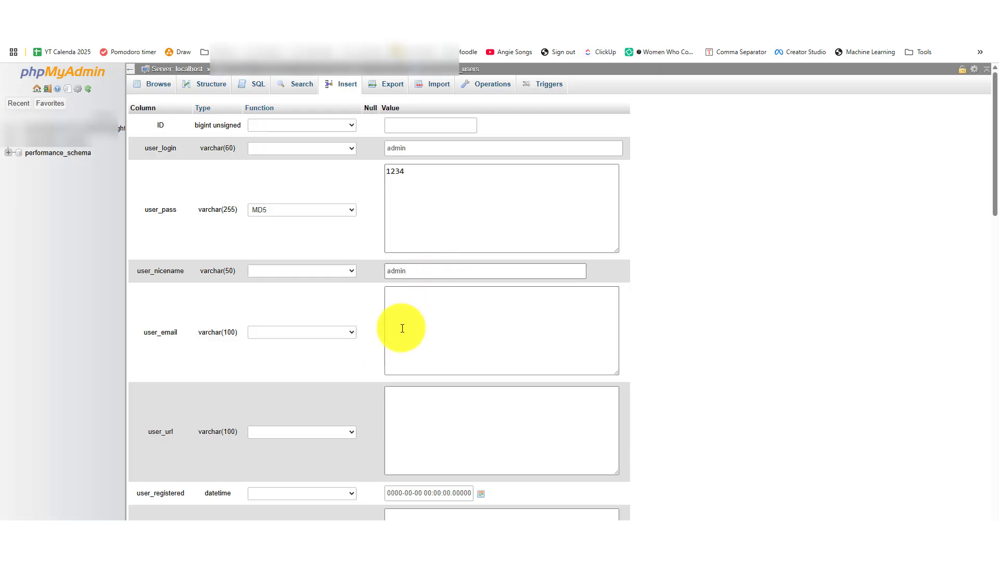
click(417, 345)
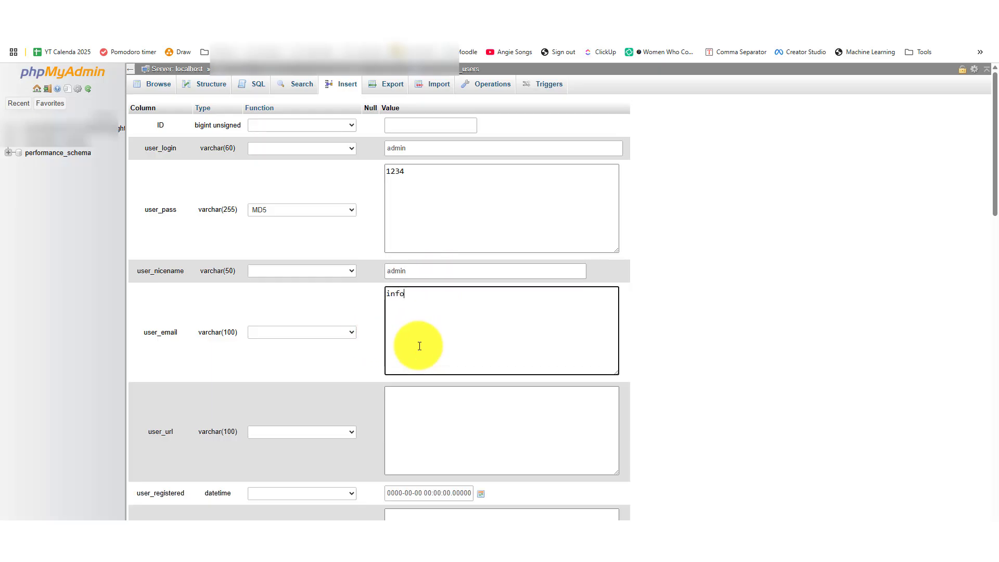
- Set user_registered to 19 July 2025 with the date picker
scroll(416, 346, down, 5)
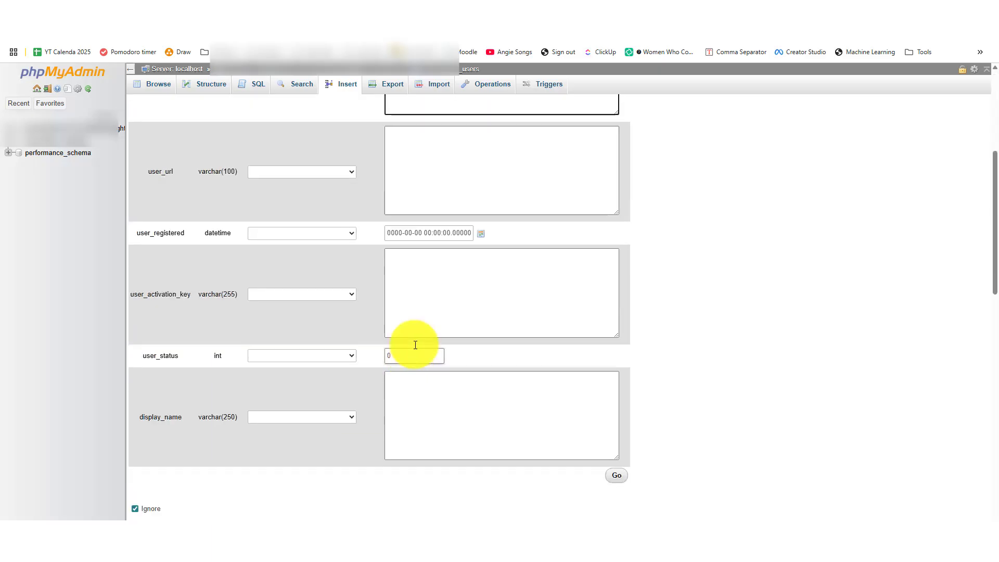
click(407, 149)
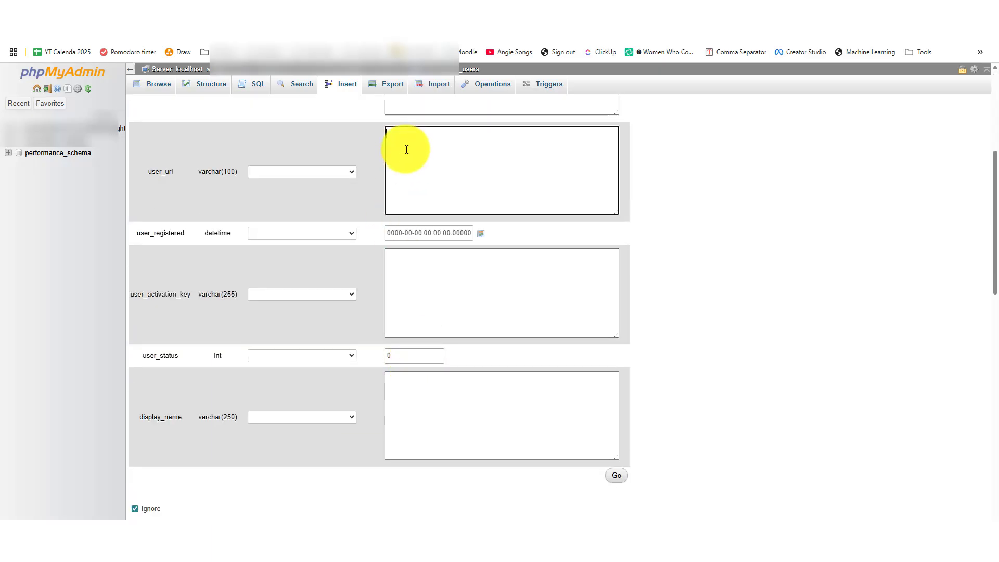
click(481, 233)
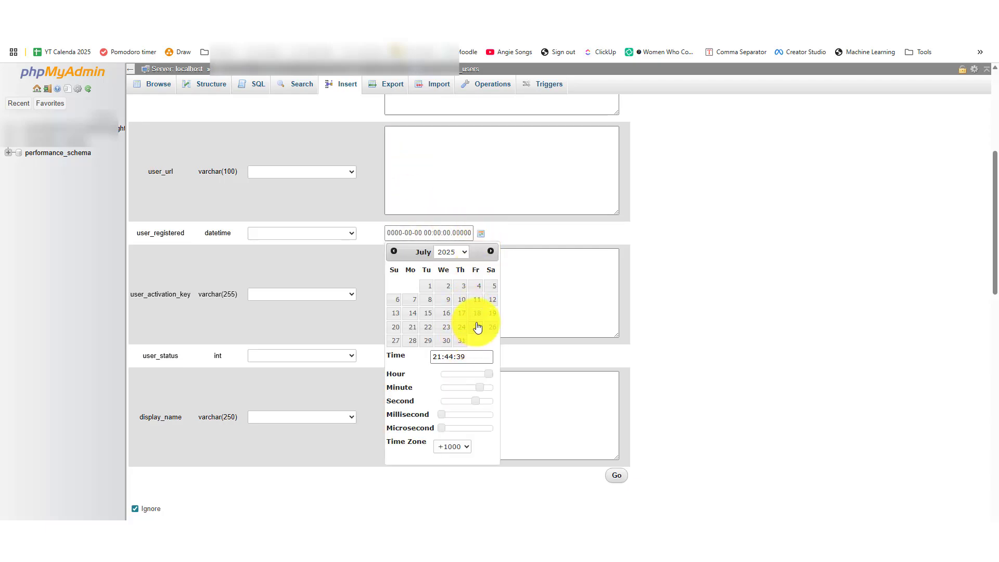
click(492, 313)
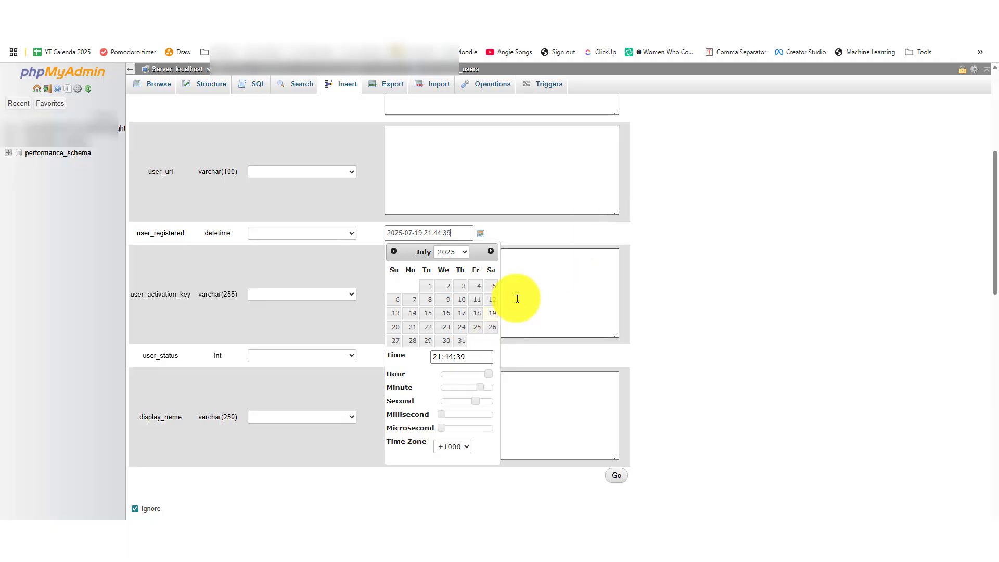
click(556, 233)
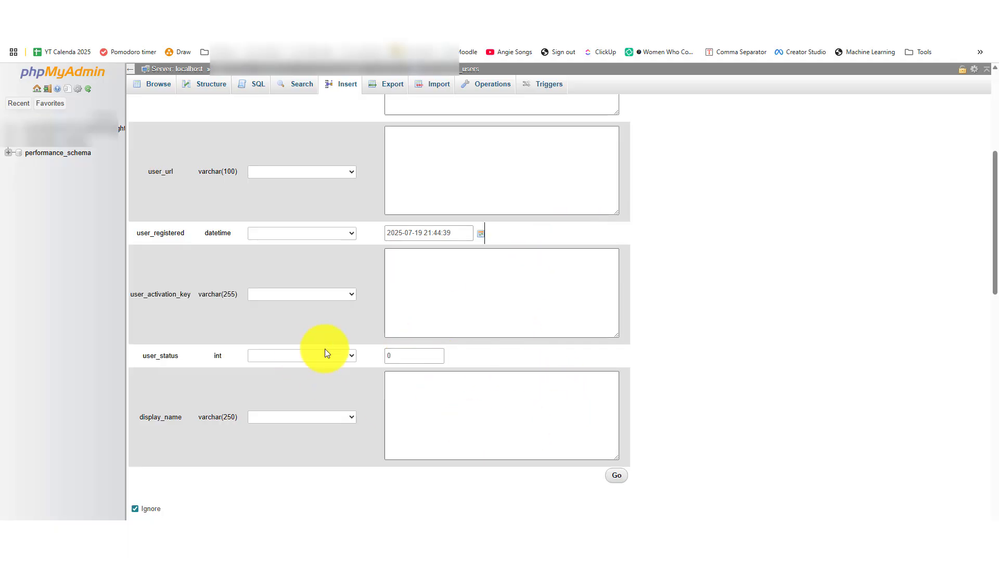
- Set display_name to 'admin' and save the new user row
click(461, 433)
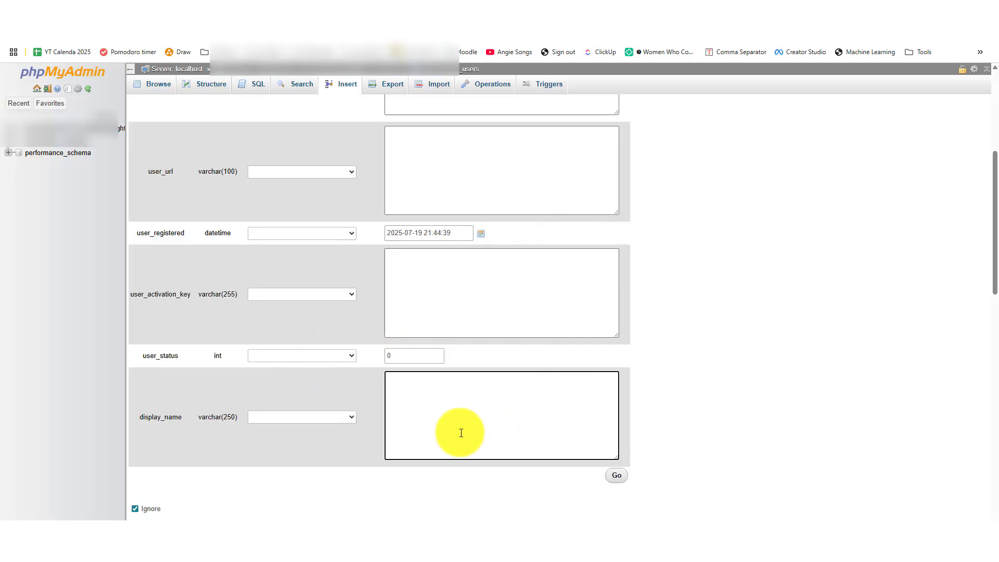
scroll(461, 433, up, 5)
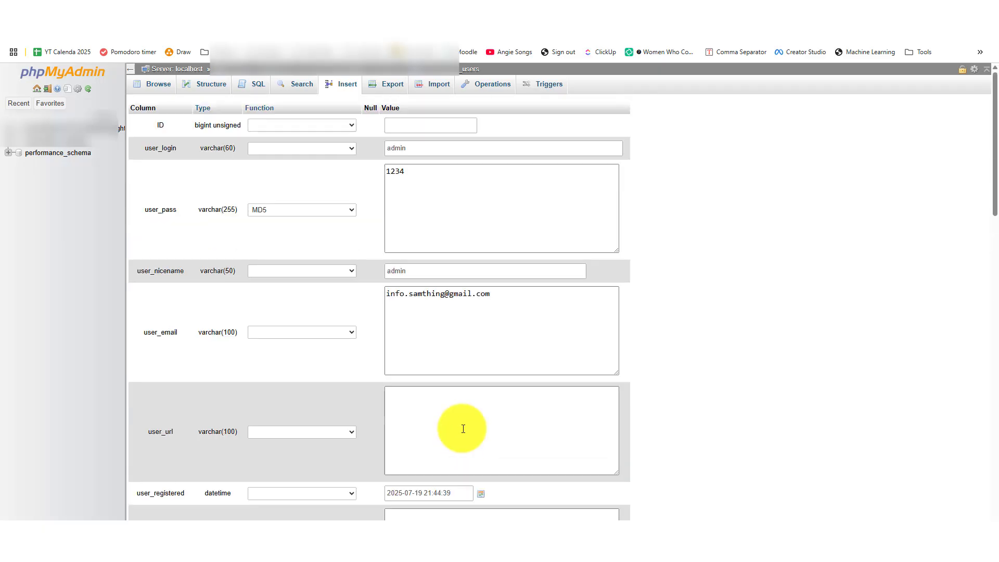
scroll(463, 429, down, 15)
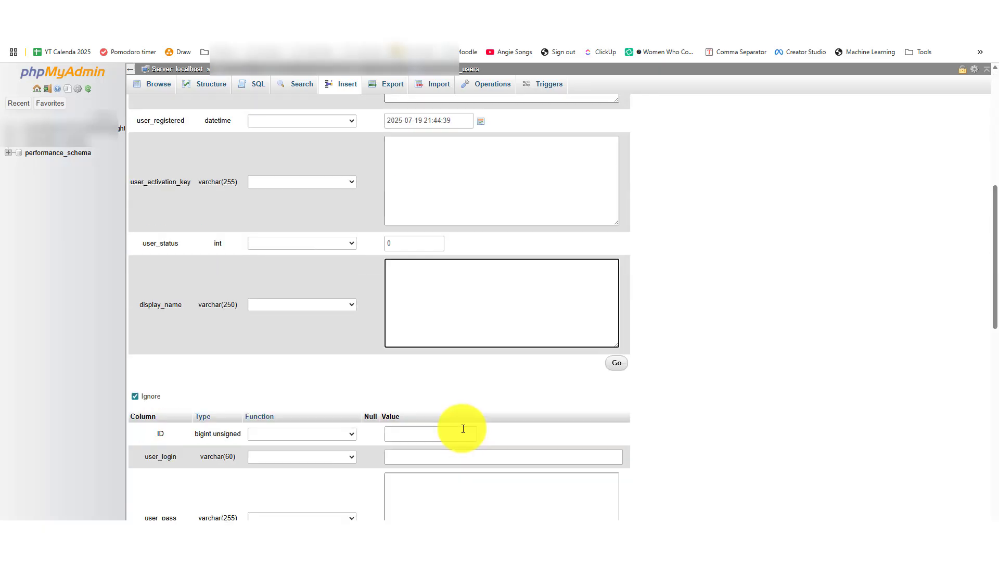
scroll(463, 428, up, 10)
text(admin)
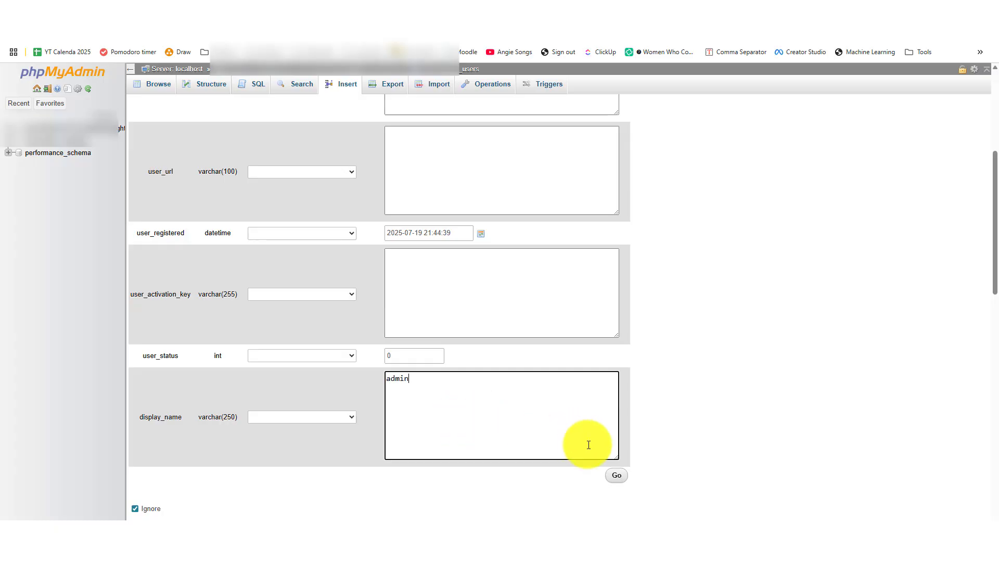
click(616, 475)
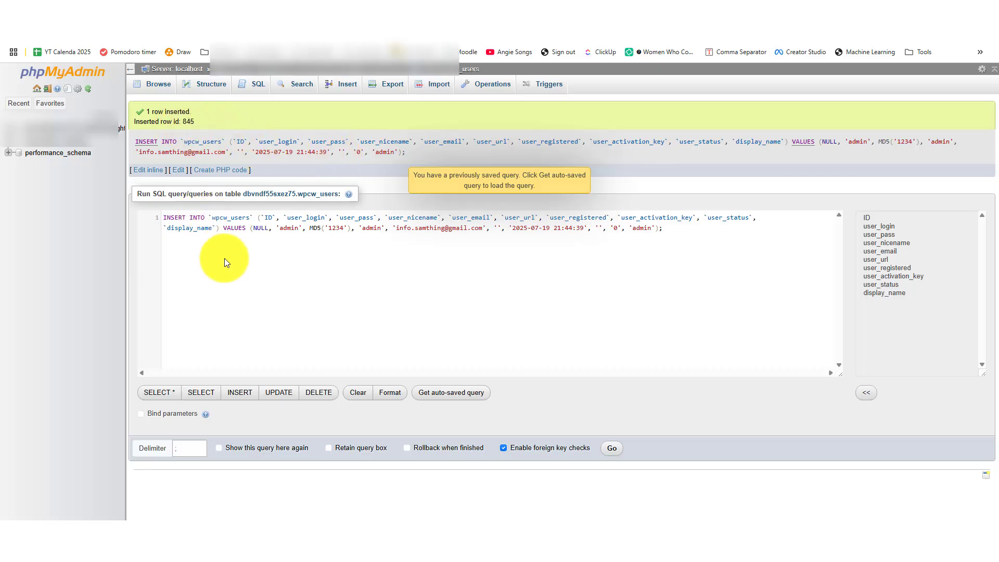
- Copy the inserted row ID 845 and return to the database's table list
drag(195, 121, 184, 121)
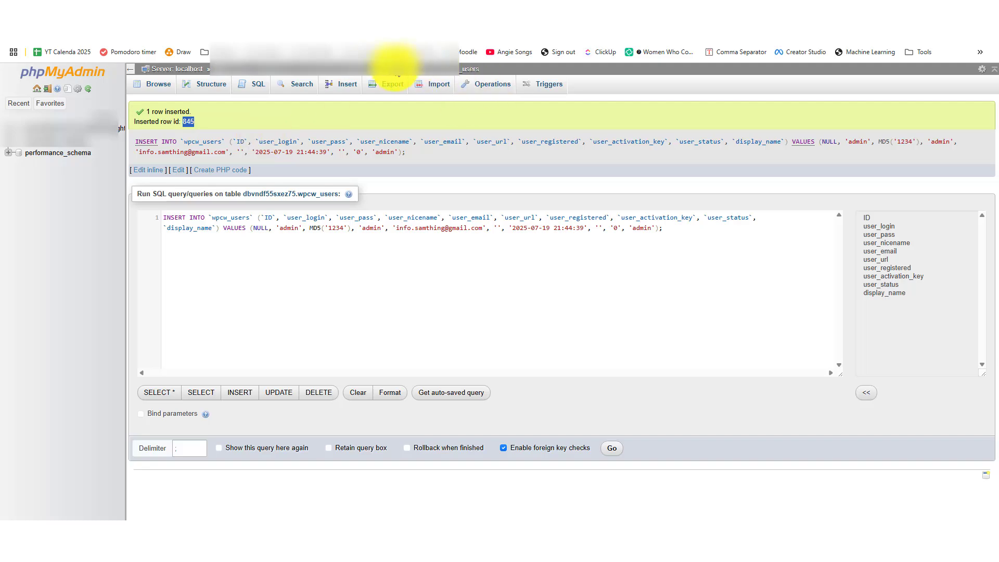
click(388, 66)
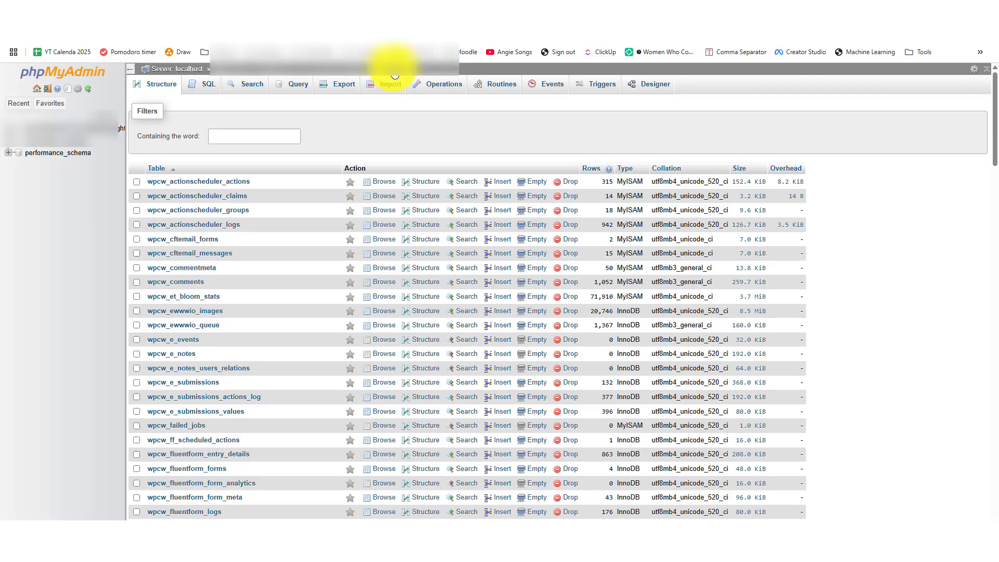
- Open a blank insert form for wpcw_usermeta, found by filtering tables on 'user'
click(275, 135)
text(user)
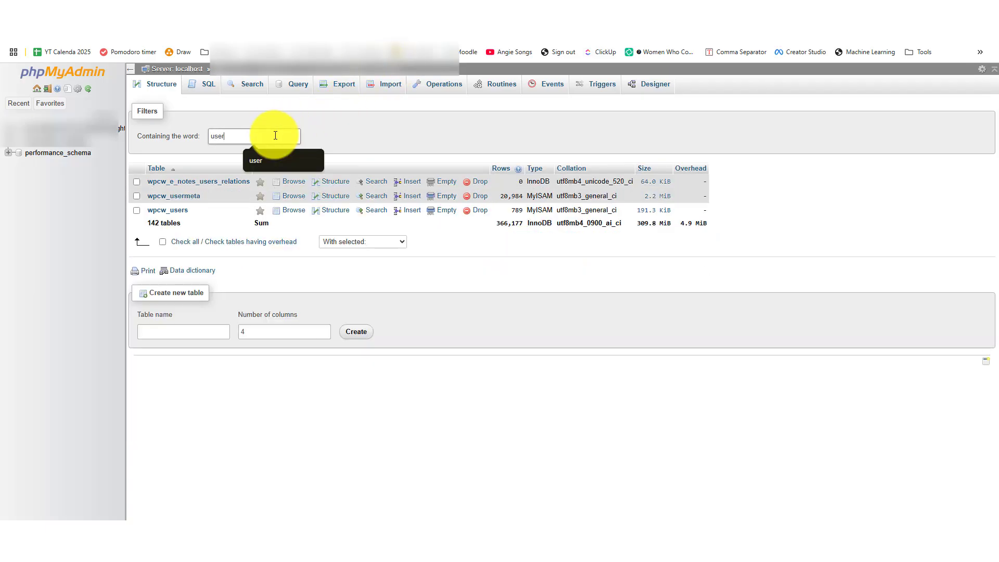
click(181, 196)
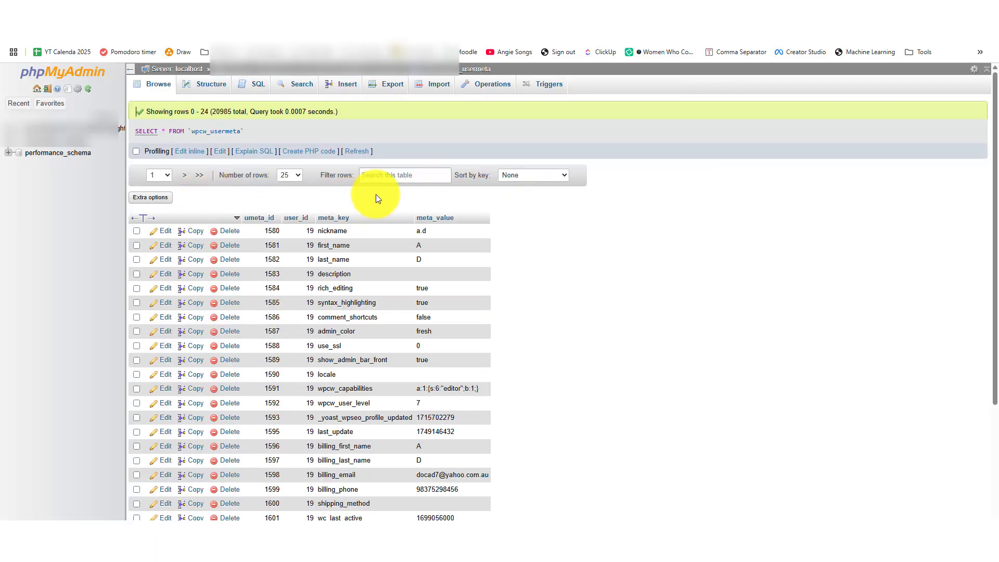
click(346, 91)
- Enter 845 as both the umeta_id and the user_id
click(557, 125)
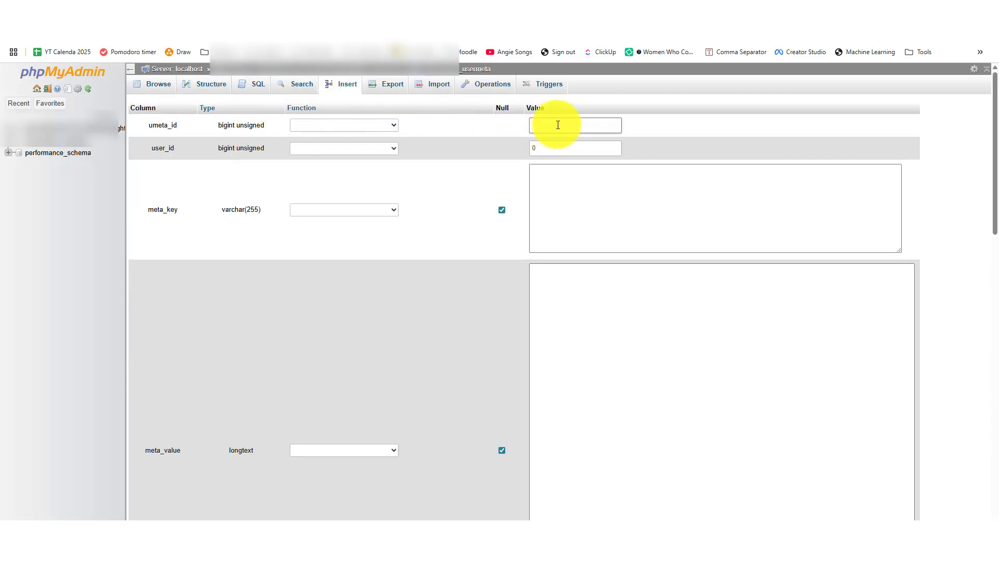
text(845)
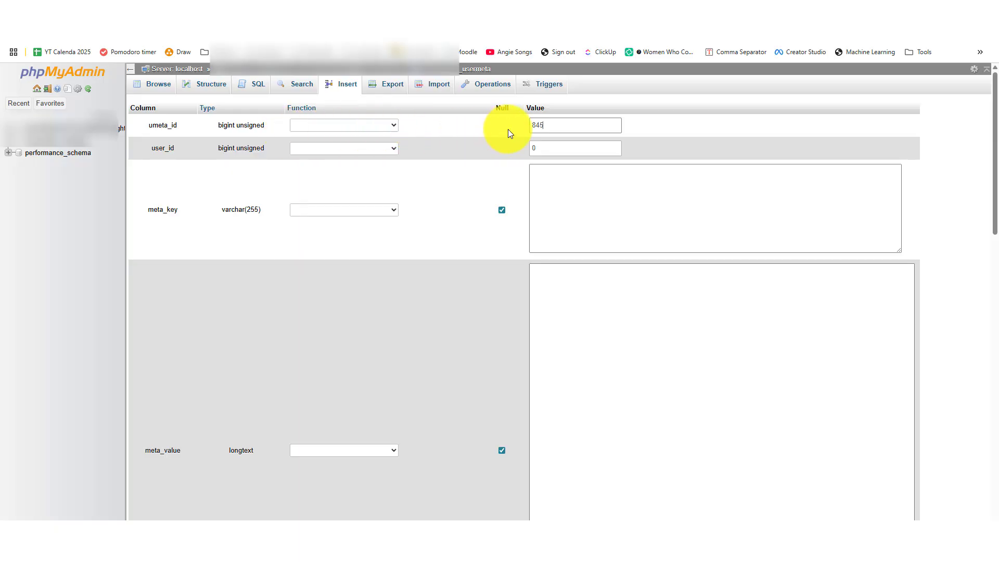
key(ctrl+a)
key(ctrl+c)
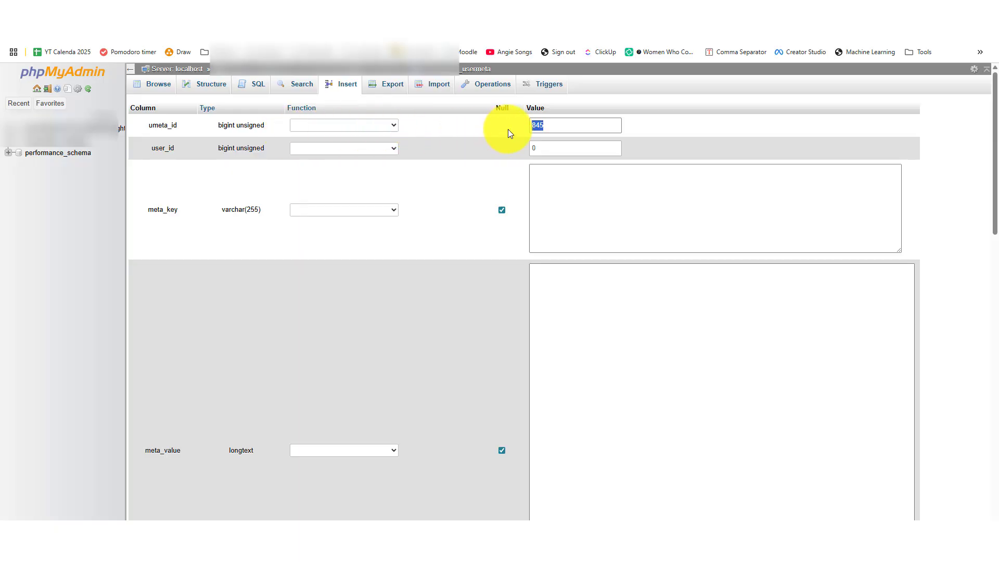
click(542, 152)
key(ctrl+v)
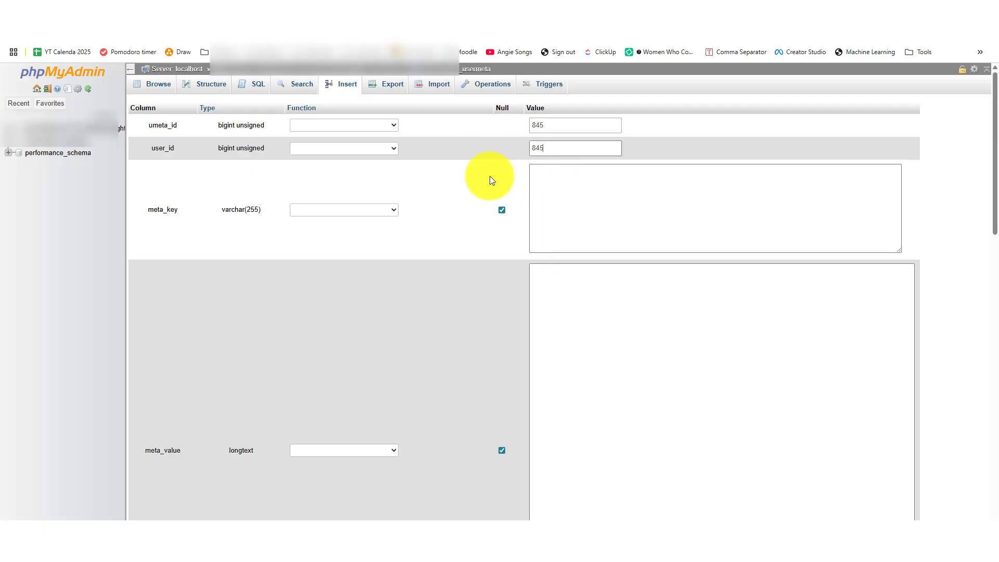
- Paste 'wp_capabilities' into meta_key and move to the meta_value field
click(565, 203)
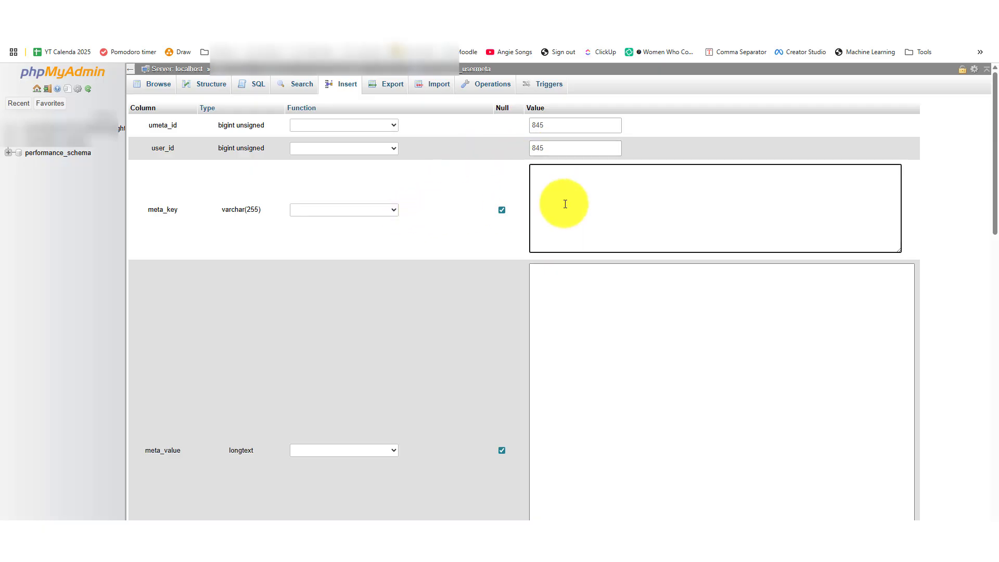
text(w)
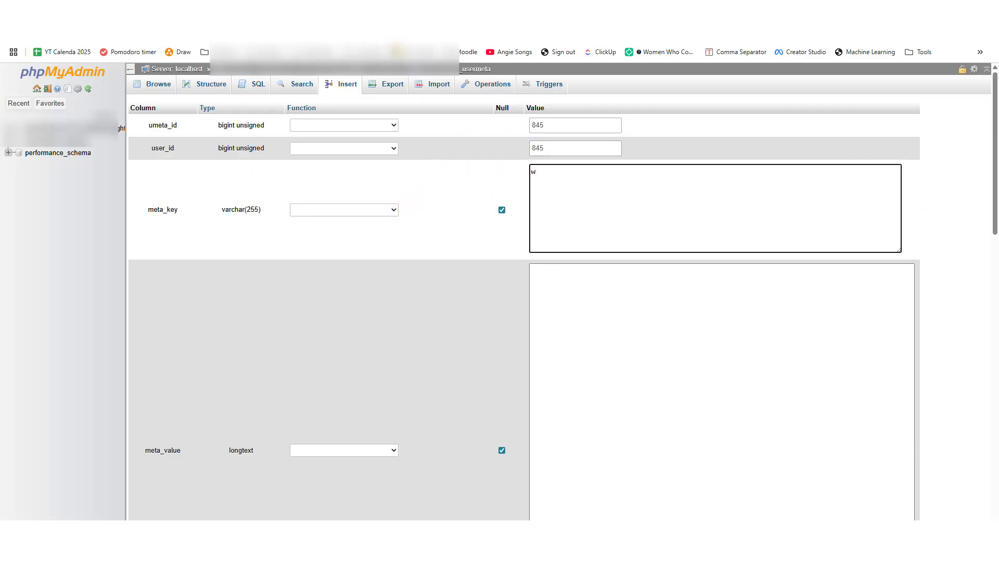
key(alt+Tab)
click(736, 190)
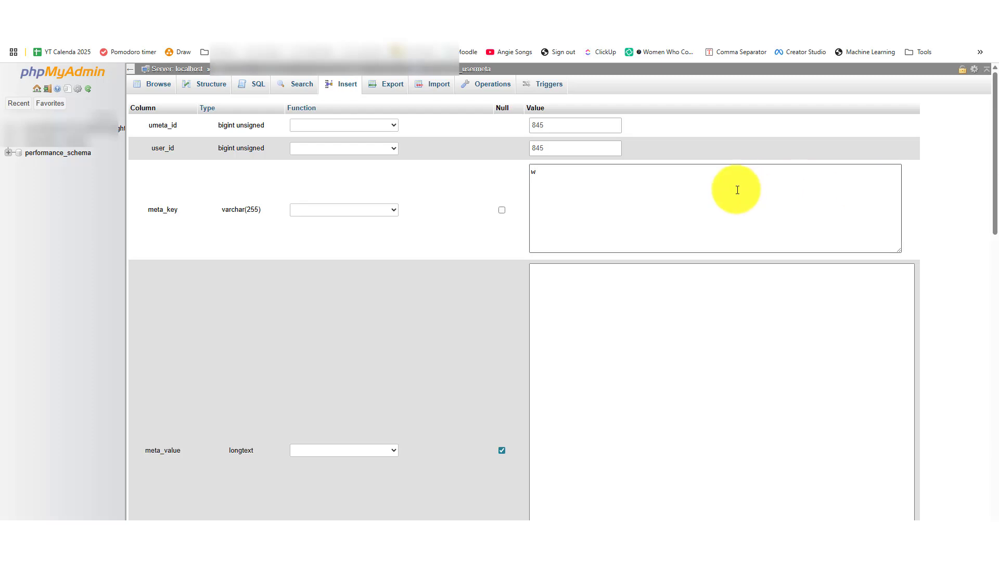
key(ctrl+a)
text(wp_capabilities)
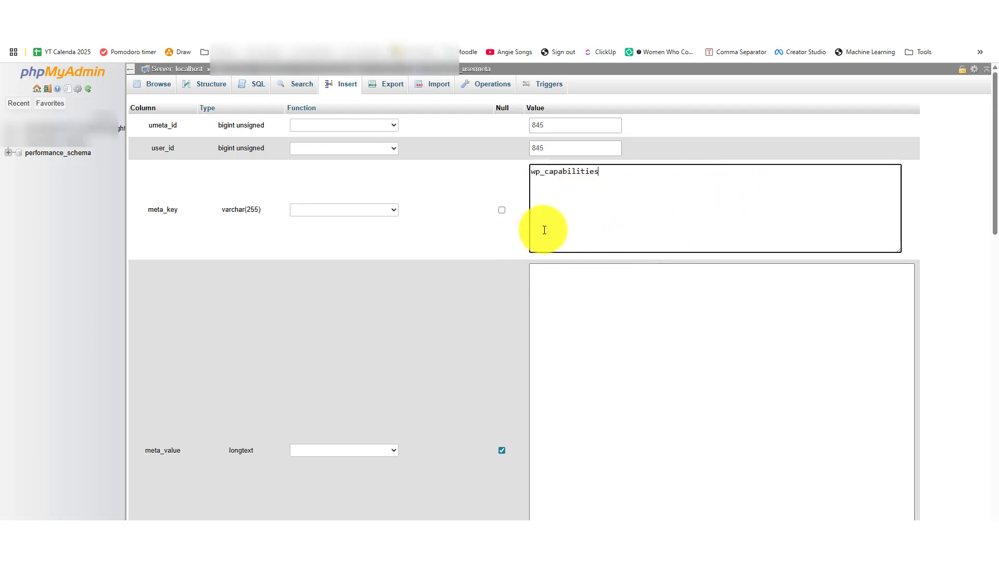
click(657, 290)
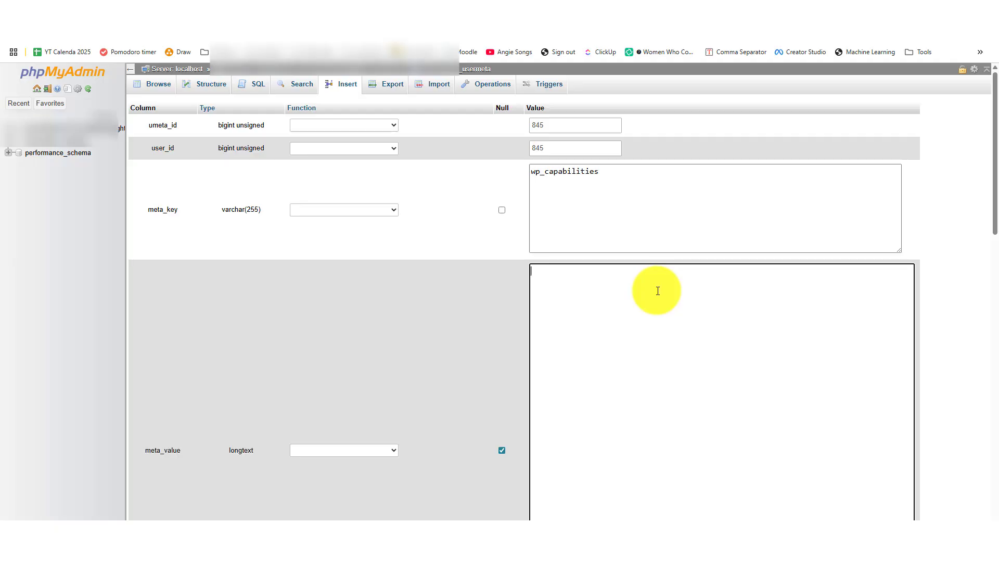
scroll(658, 291, down, 5)
scroll(657, 291, up, 5)
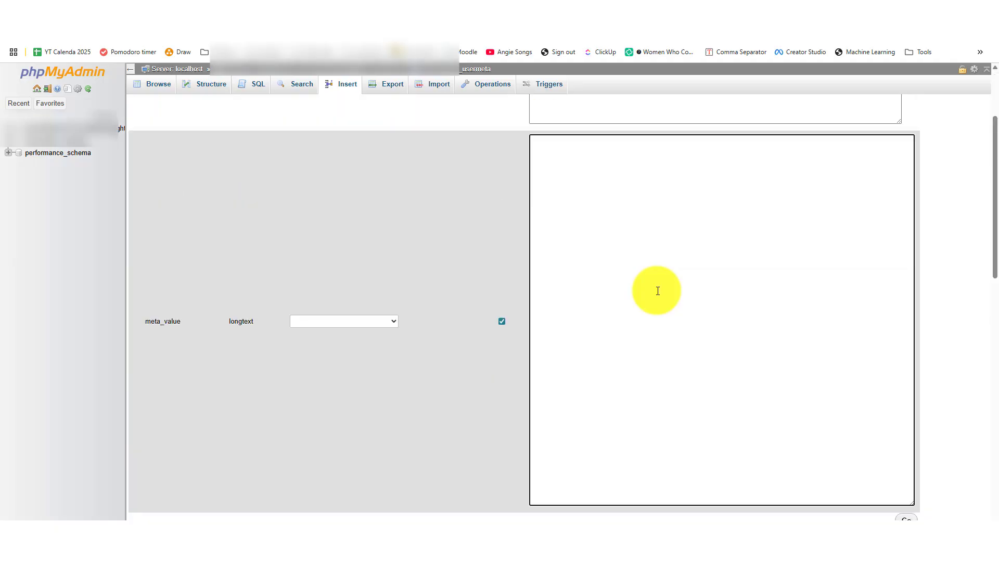
key(alt+Tab)
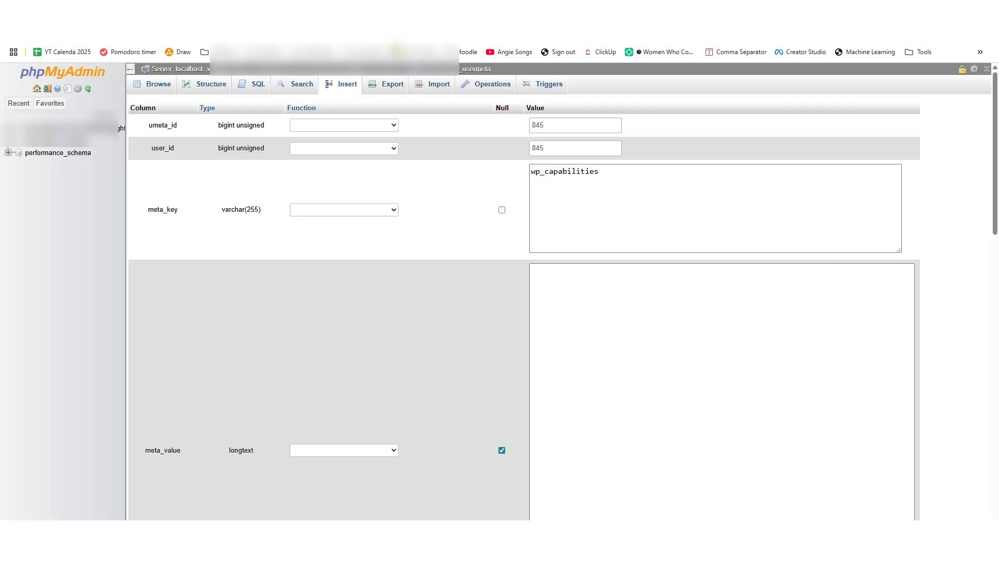
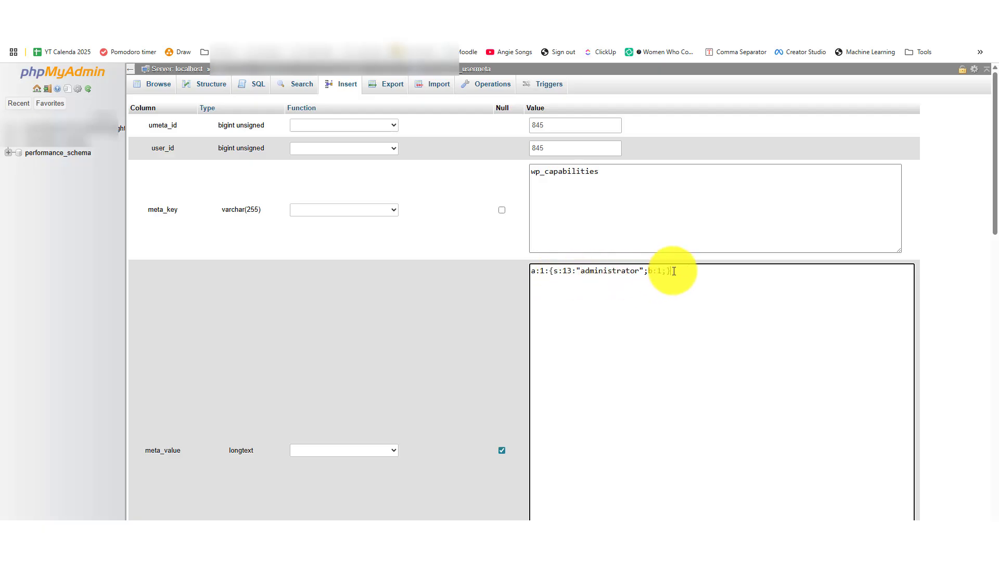
scroll(673, 271, down, 5)
scroll(674, 271, up, 5)
scroll(674, 270, down, 5)
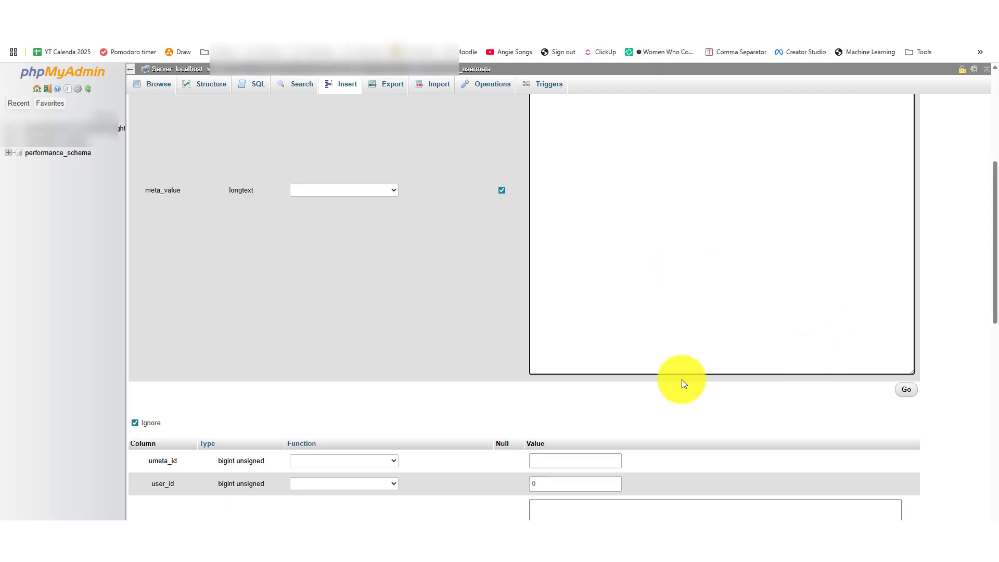
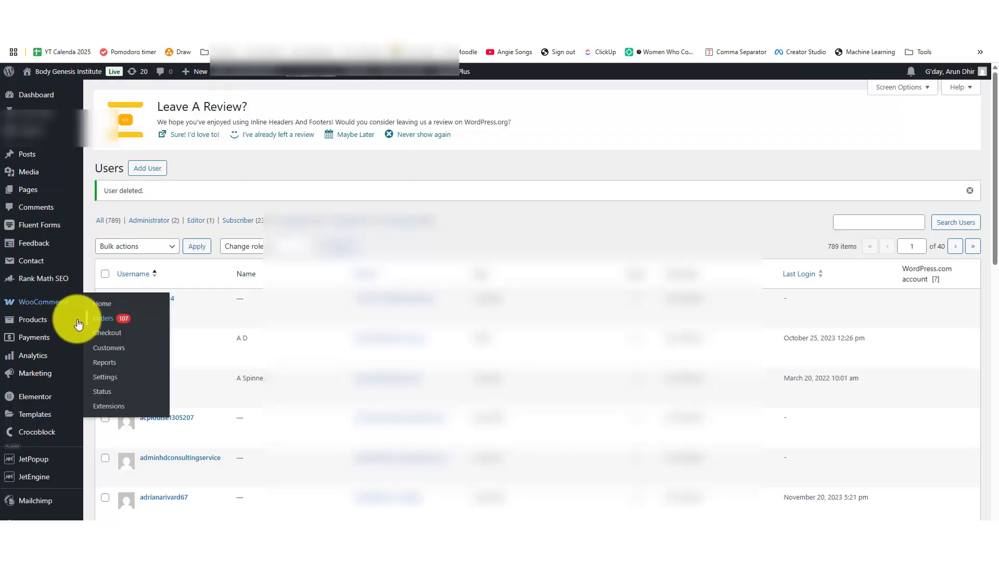
- Show the full Users list under the All (789) filter, clearing the earlier deletion notice
scroll(59, 354, down, 5)
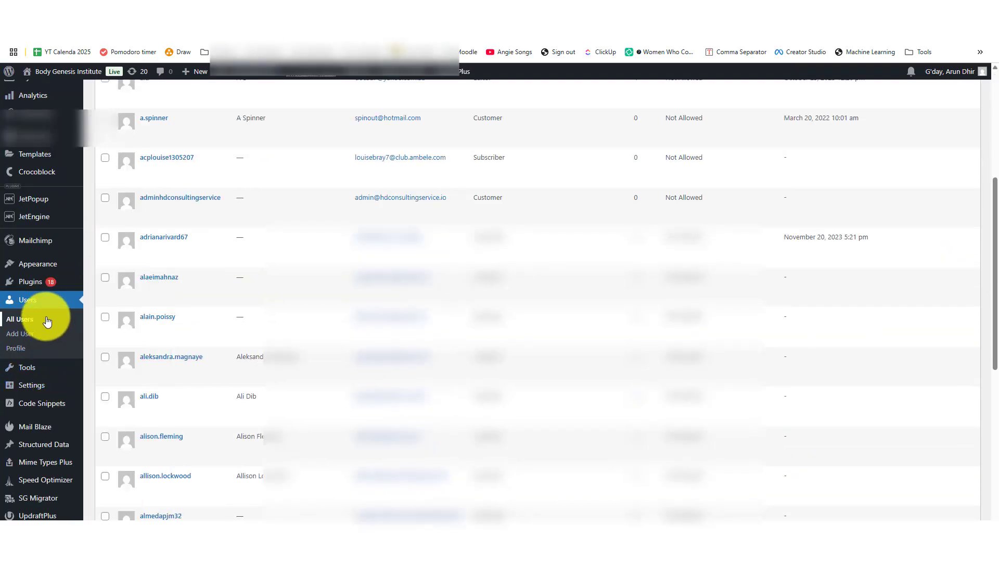
click(21, 325)
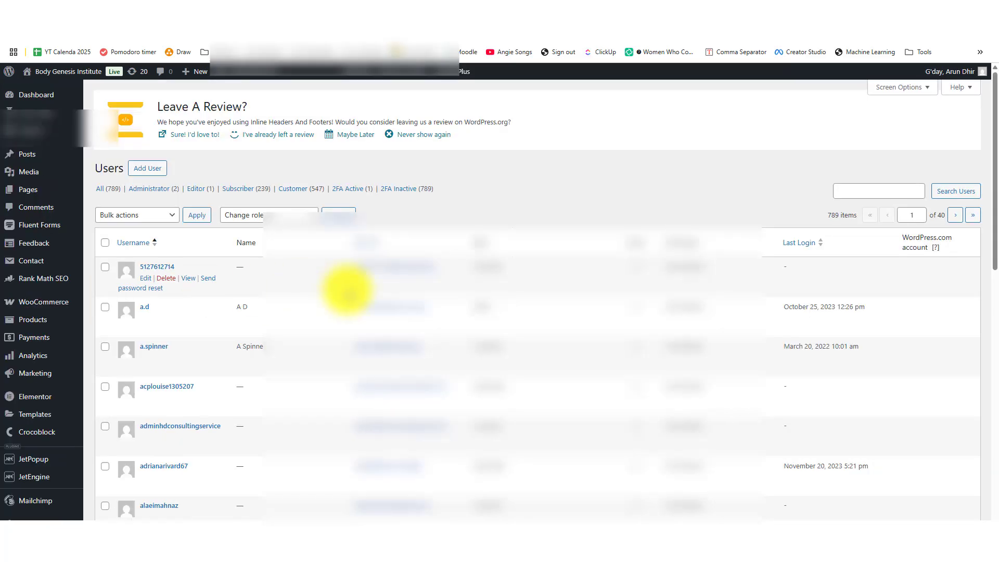
click(138, 189)
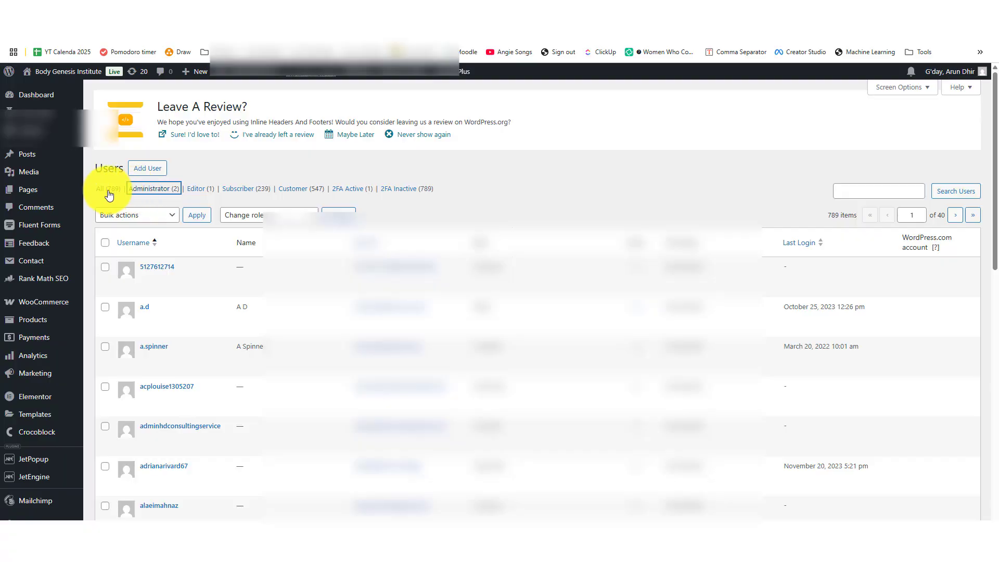
click(852, 190)
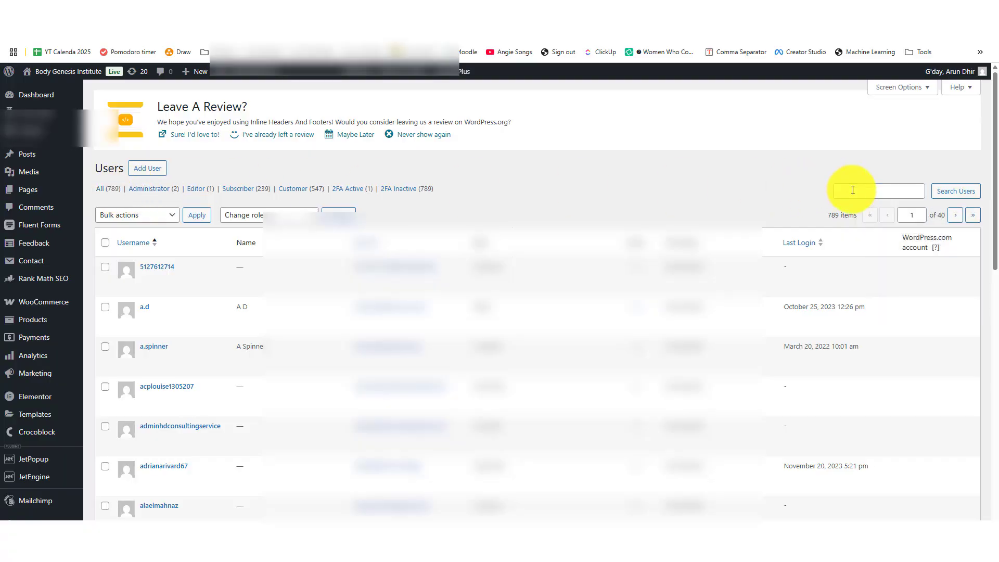
- Search the users for 'admin' and open that account's Edit User profile
click(853, 190)
text(st)
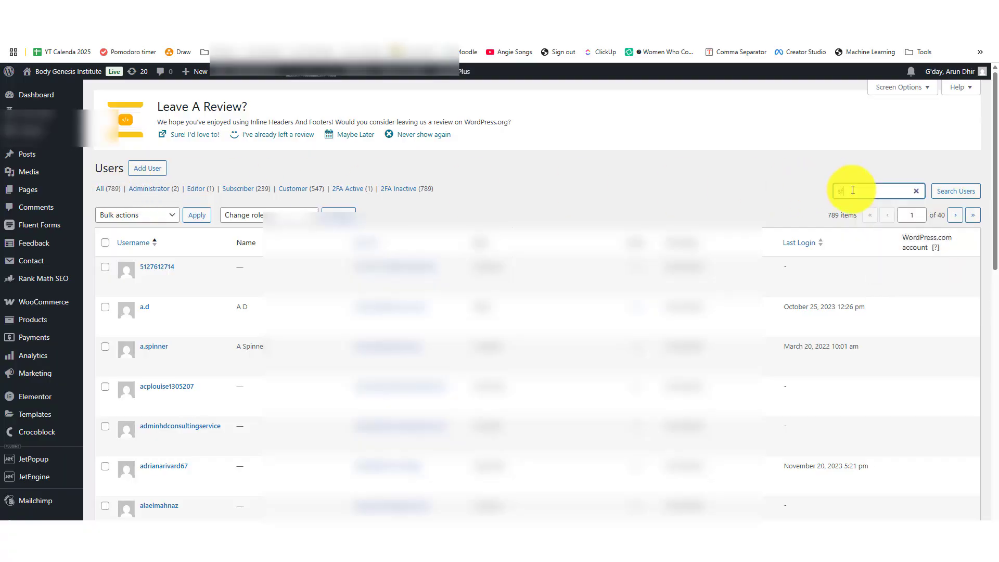
text(min)
key(Return)
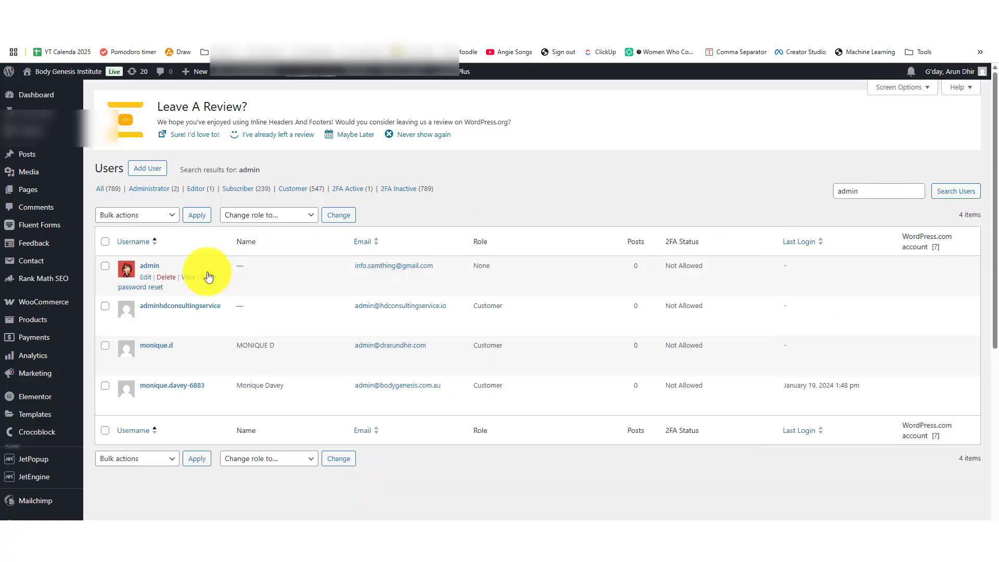
click(145, 277)
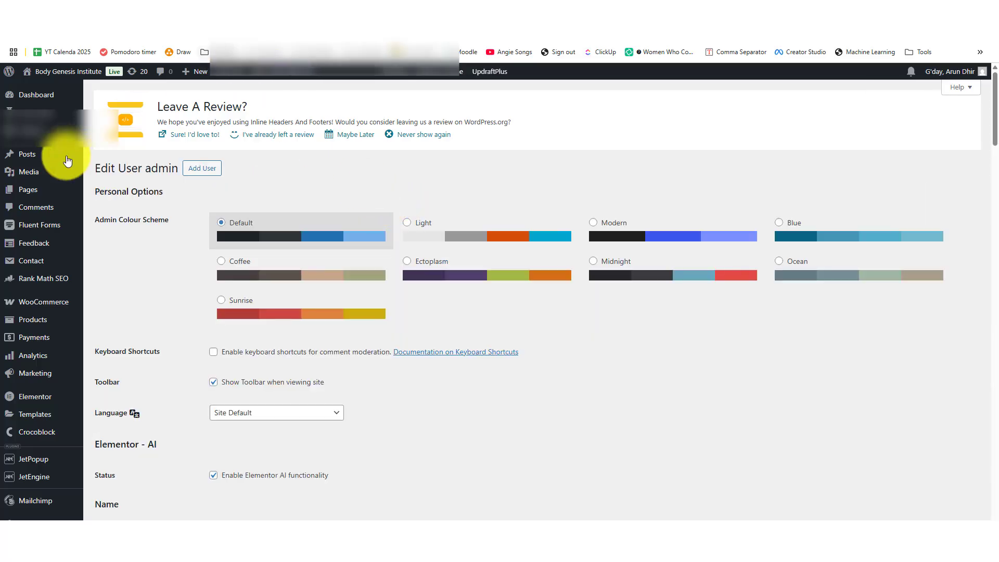
mouse_move(58, 306)
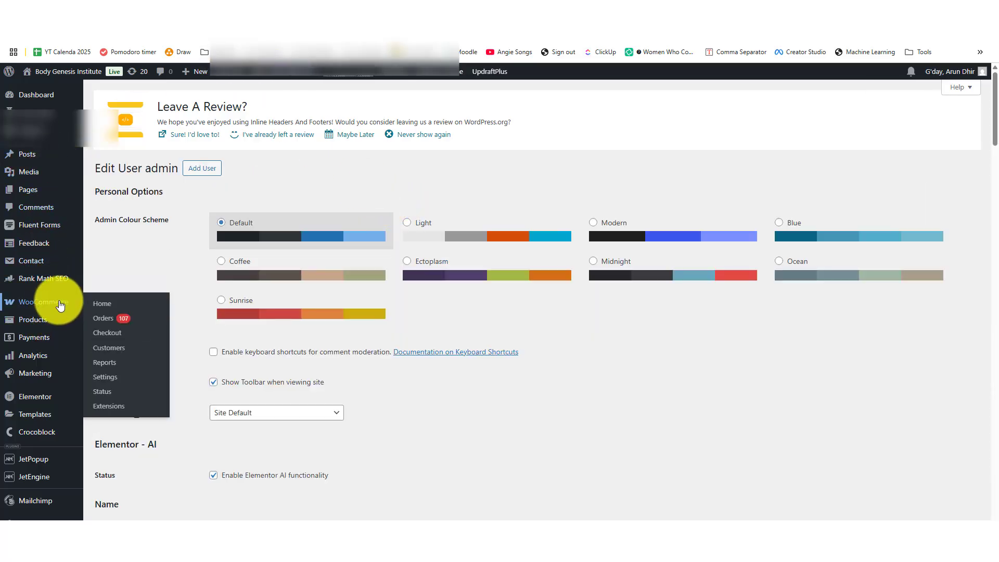
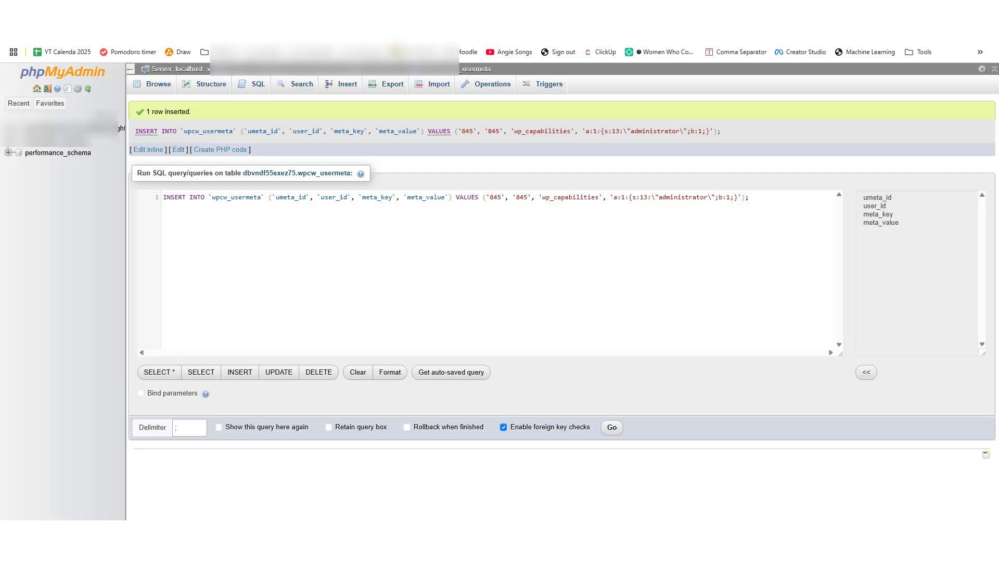
- Leave the wpcw_usermeta table and return to the database's full table list
click(67, 130)
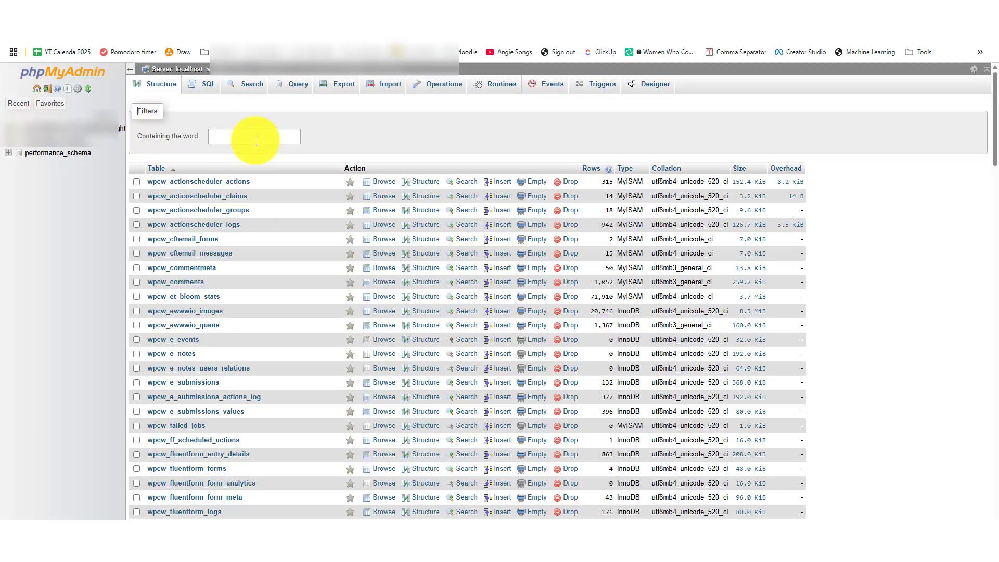
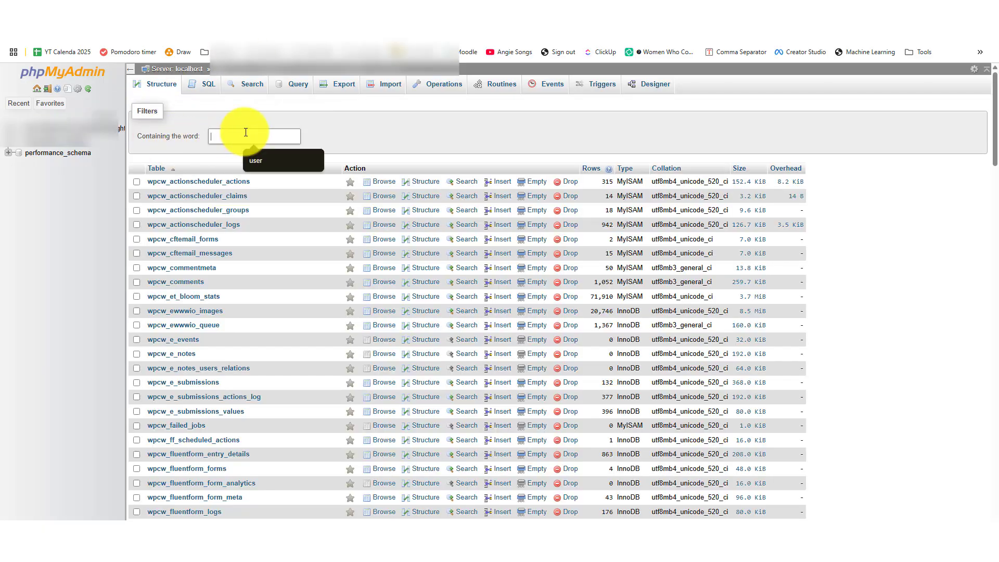
- Filter the table list by 'user' to show wpcw_users, wpcw_usermeta and wpcw_e_notes_users_relations
text(user)
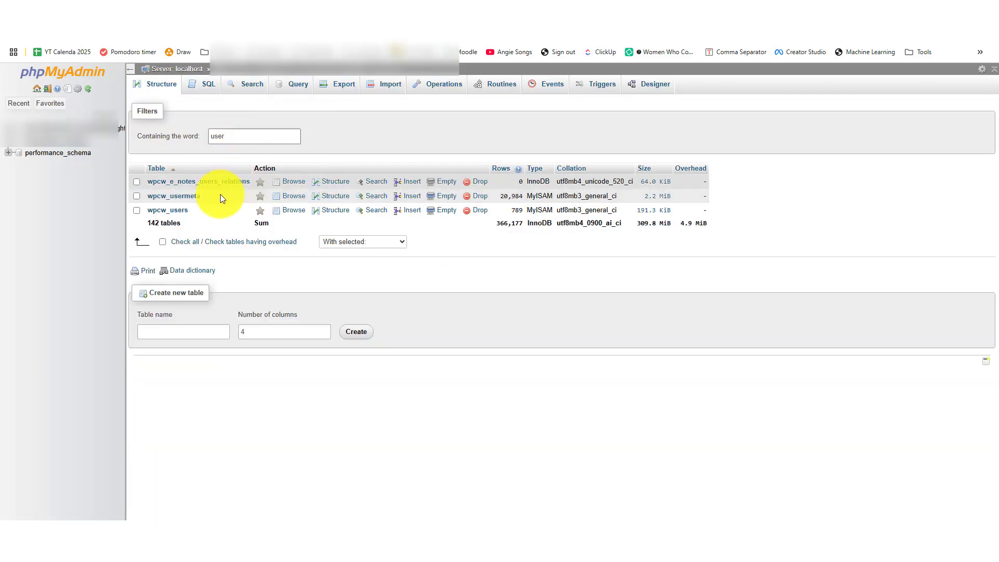
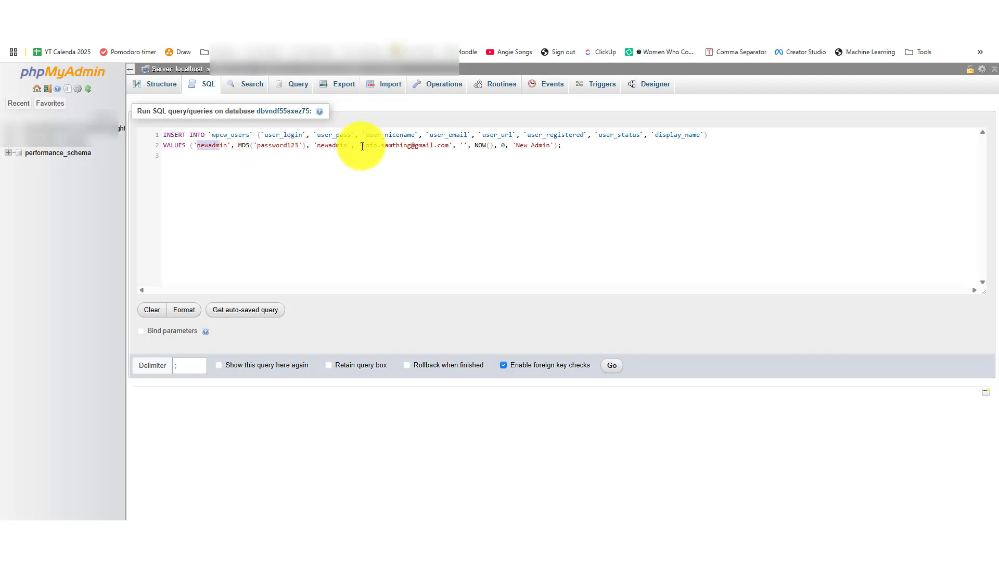
- Select the sample e-mail string in the VALUES line of the wpcw_users INSERT query to clear it
drag(449, 145, 384, 145)
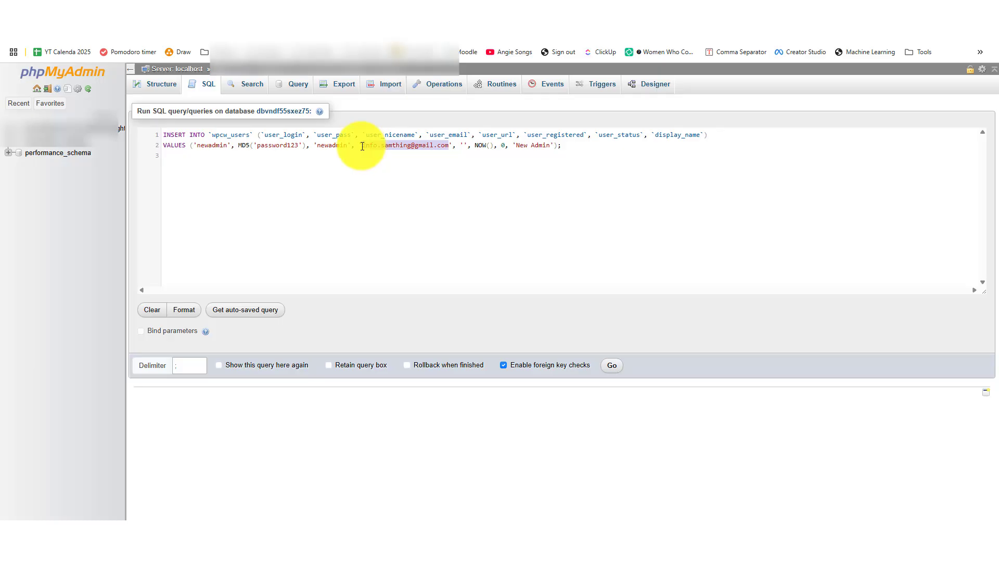
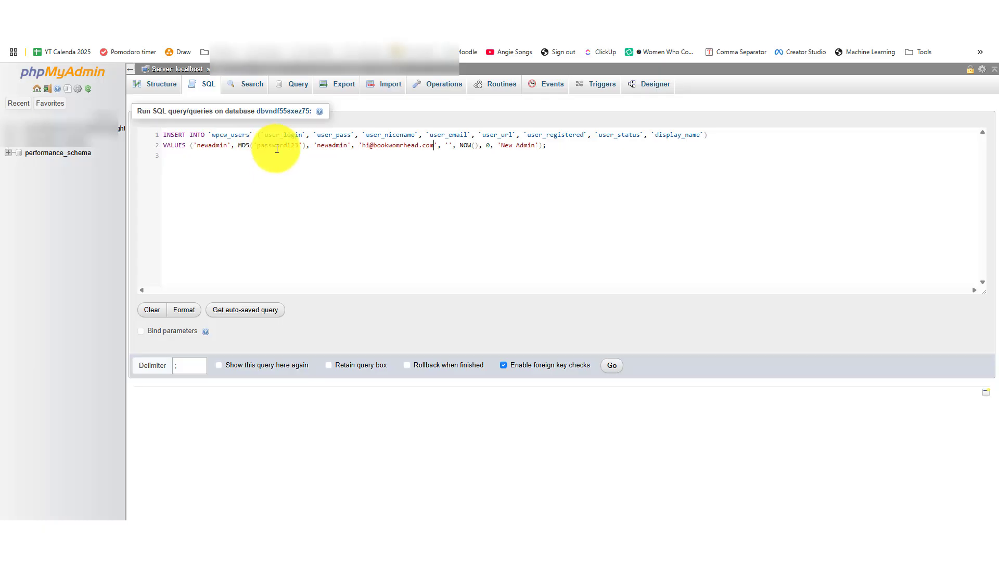
- Place the cursor inside the empty user_url quotes of the wpcw_users INSERT query
click(449, 145)
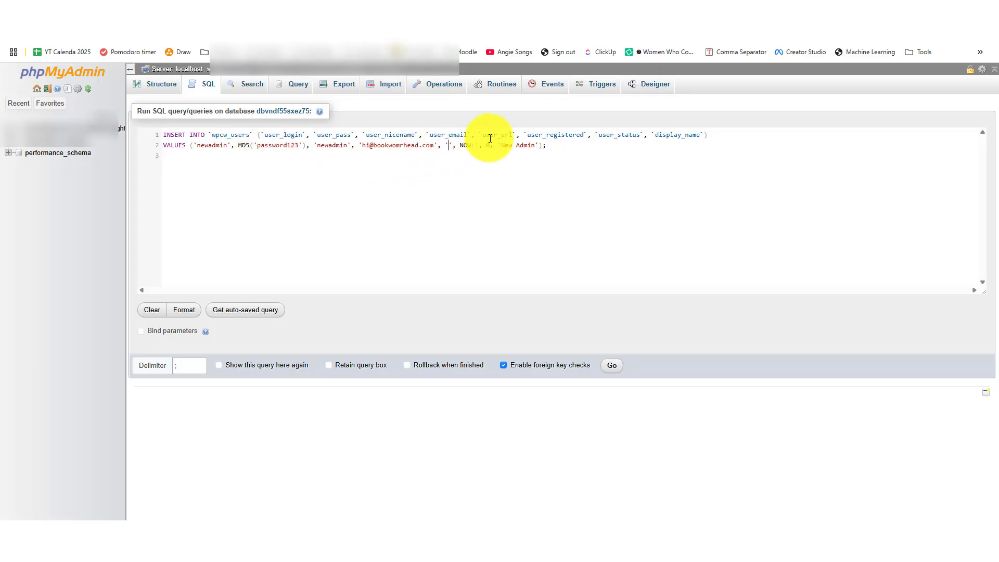
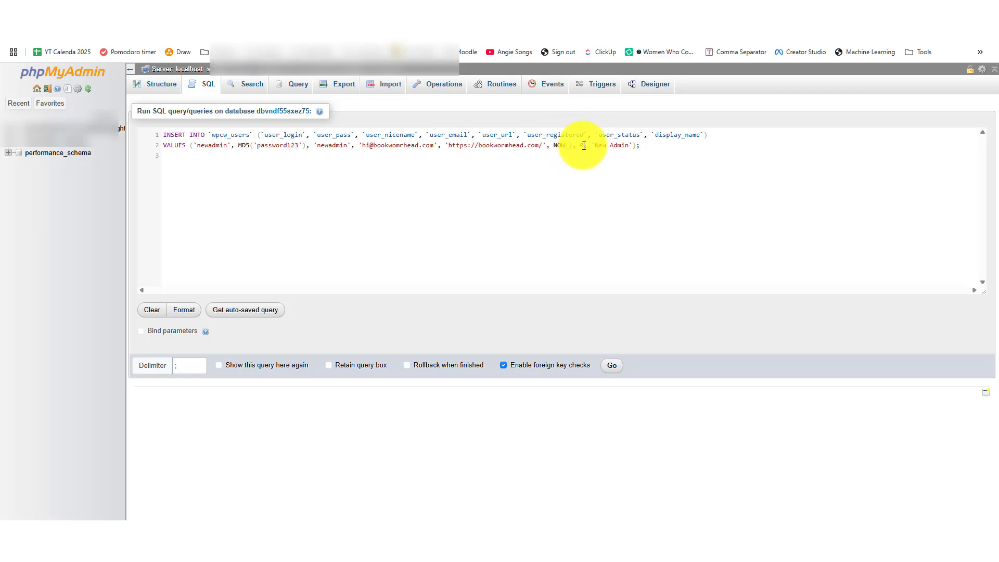
- Select the 'New Admin' display name in the wpcw_users INSERT VALUES line for replacement
double_click(581, 145)
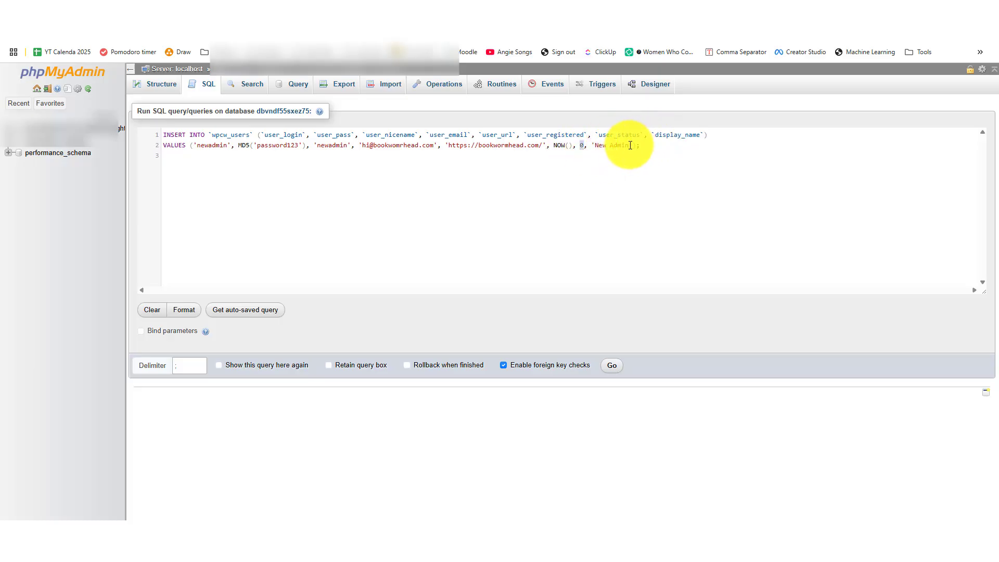
drag(629, 146, 595, 145)
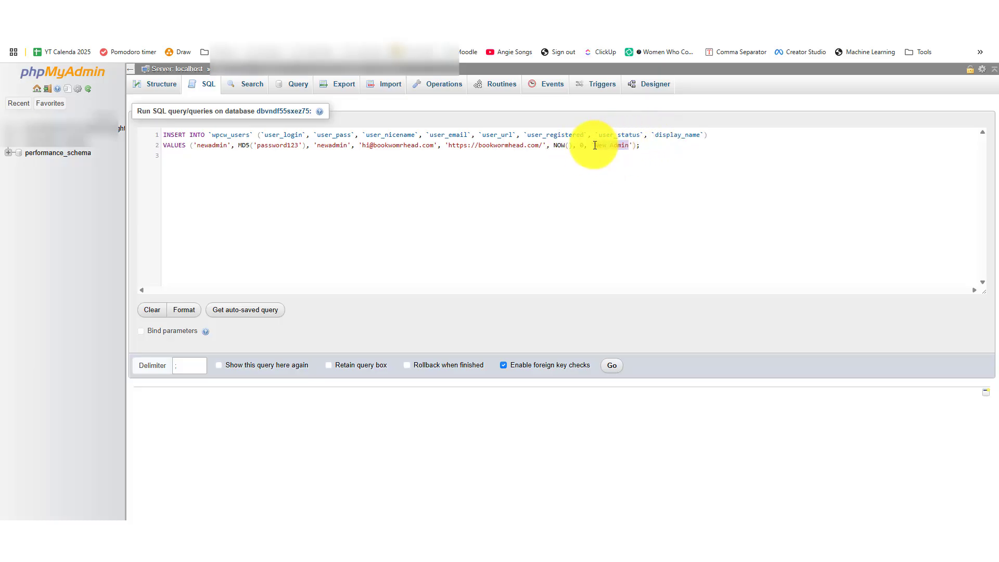
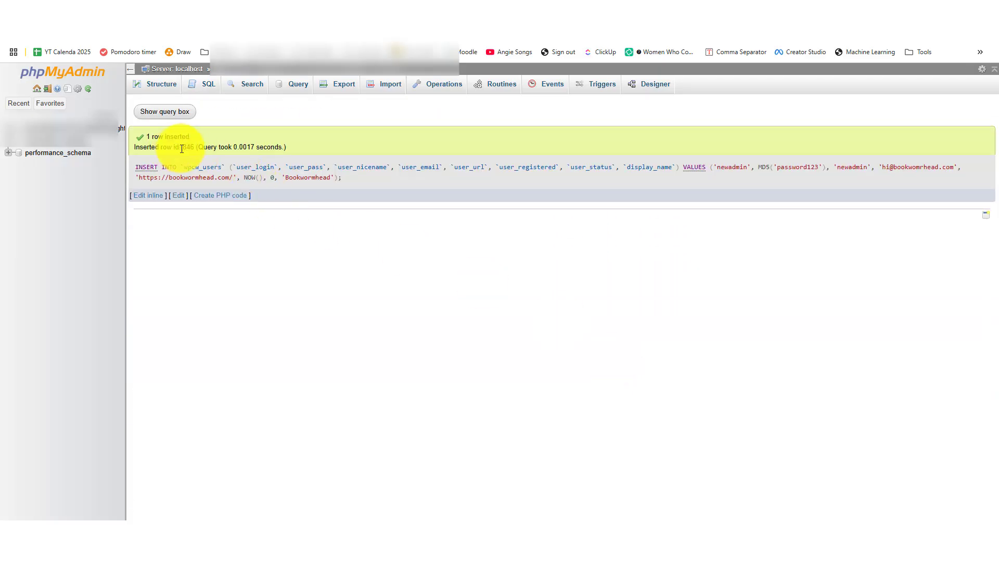
- Select the inserted row id 846 in the wpcw_users insert success message
drag(183, 148, 196, 147)
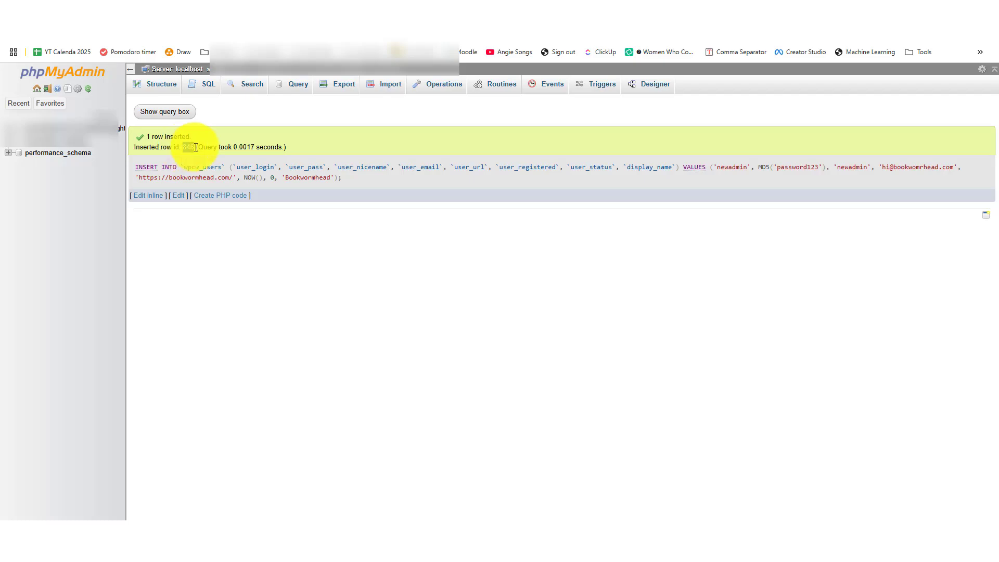
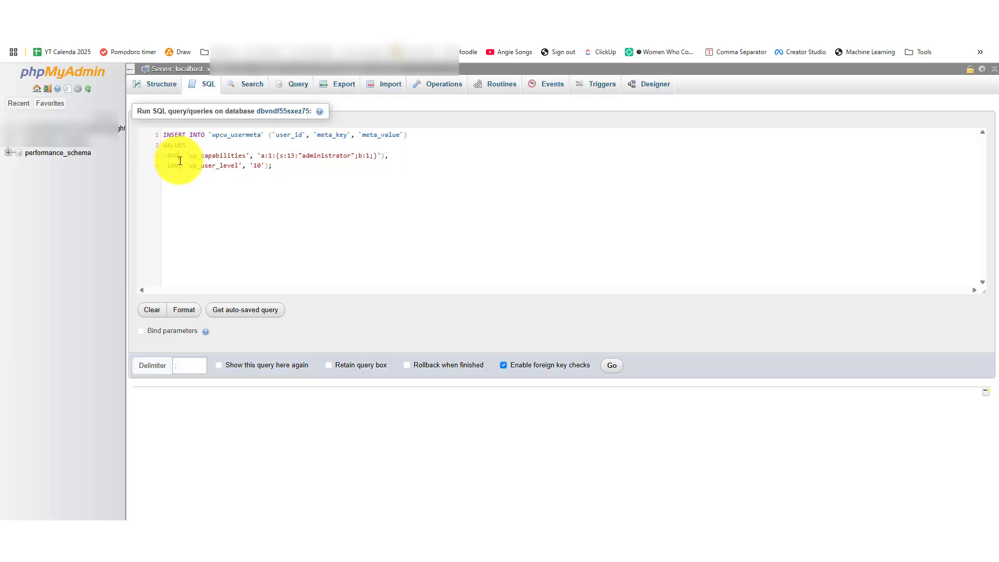
- Change the usermeta insert's user_id to 846 and run it, adding administrator capabilities and user level 10
double_click(172, 165)
text(846)
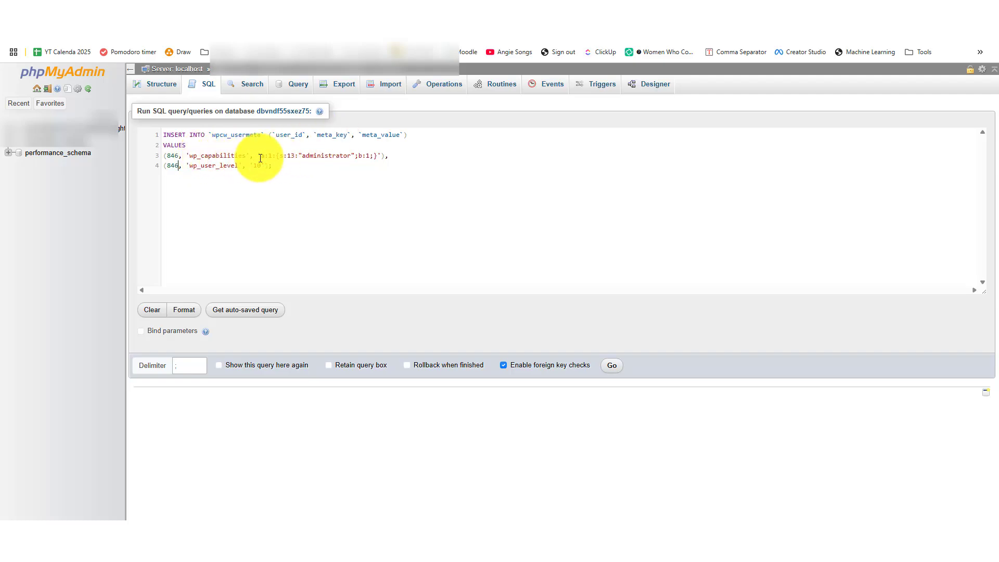
drag(259, 158, 369, 157)
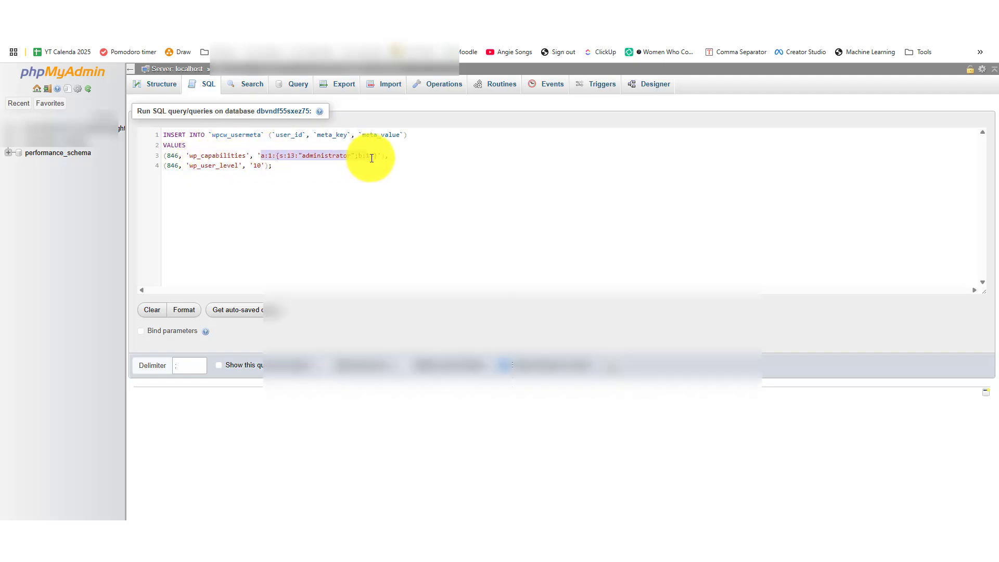
click(302, 166)
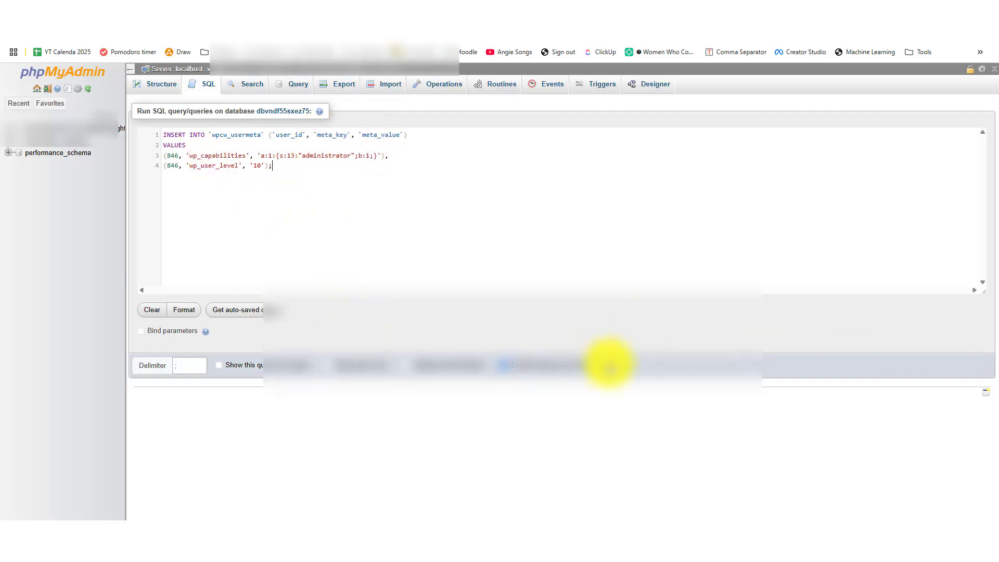
click(609, 365)
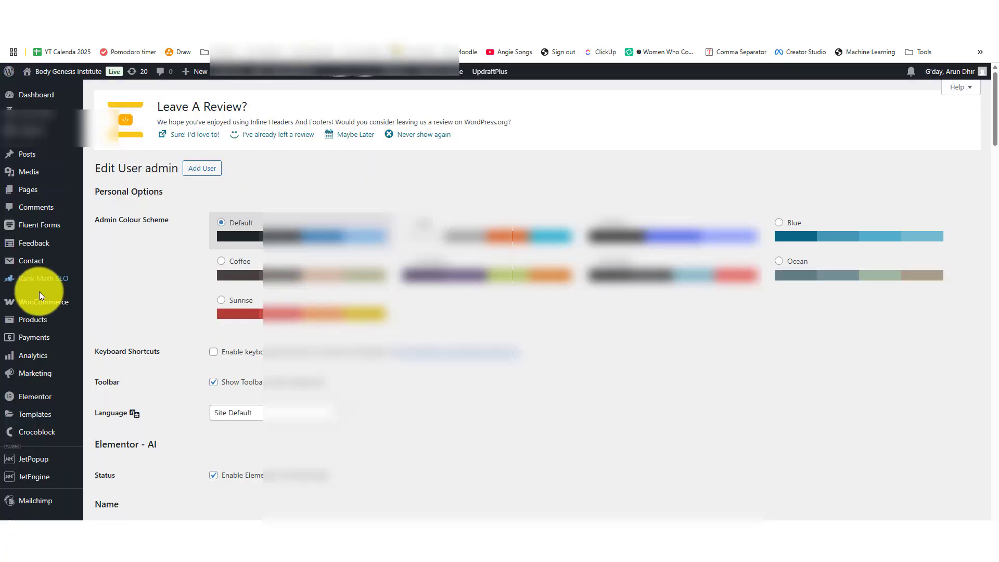
- In WordPress's All Users list, search for the new admin's e-mail address
scroll(40, 291, down, 10)
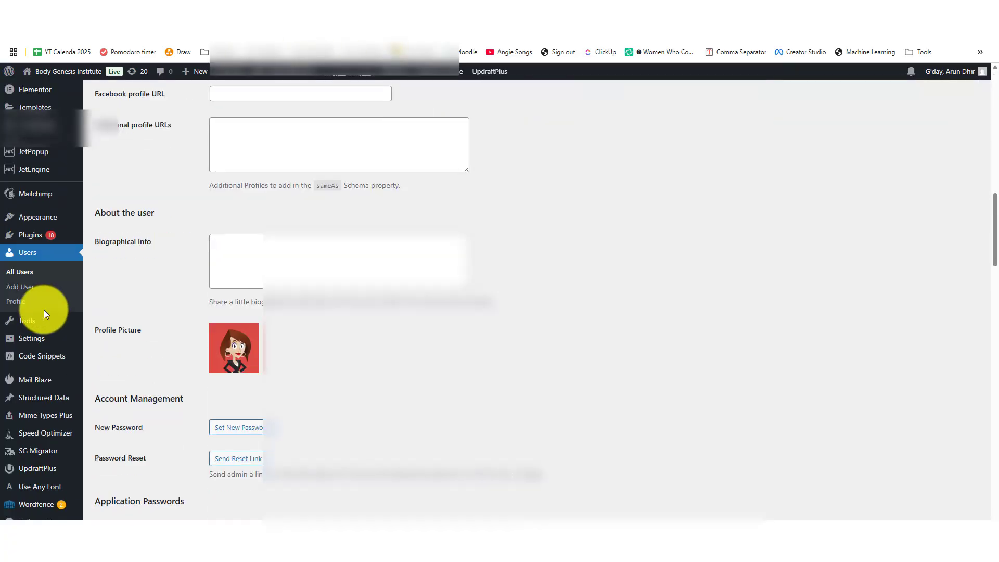
click(39, 279)
click(858, 195)
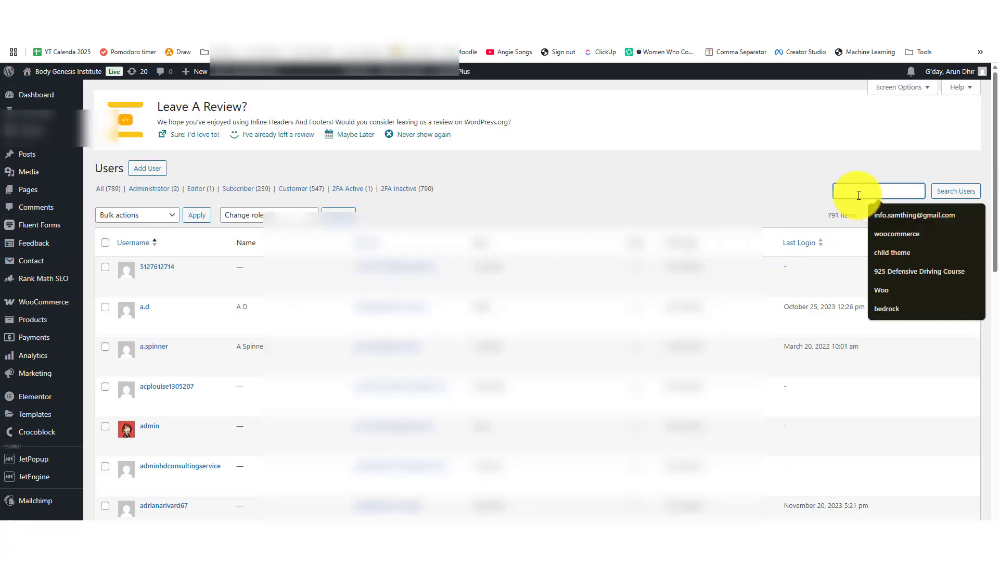
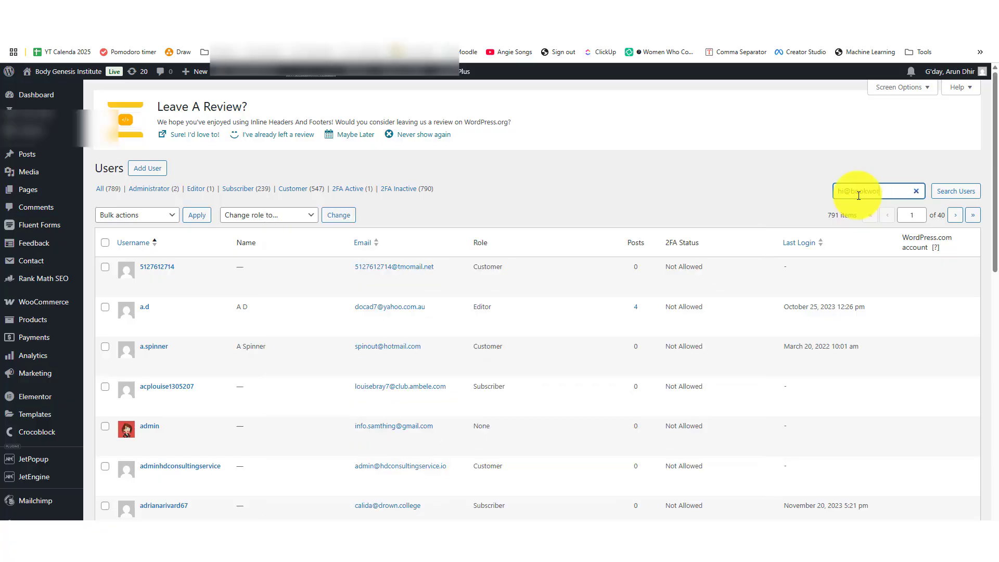
key(Return)
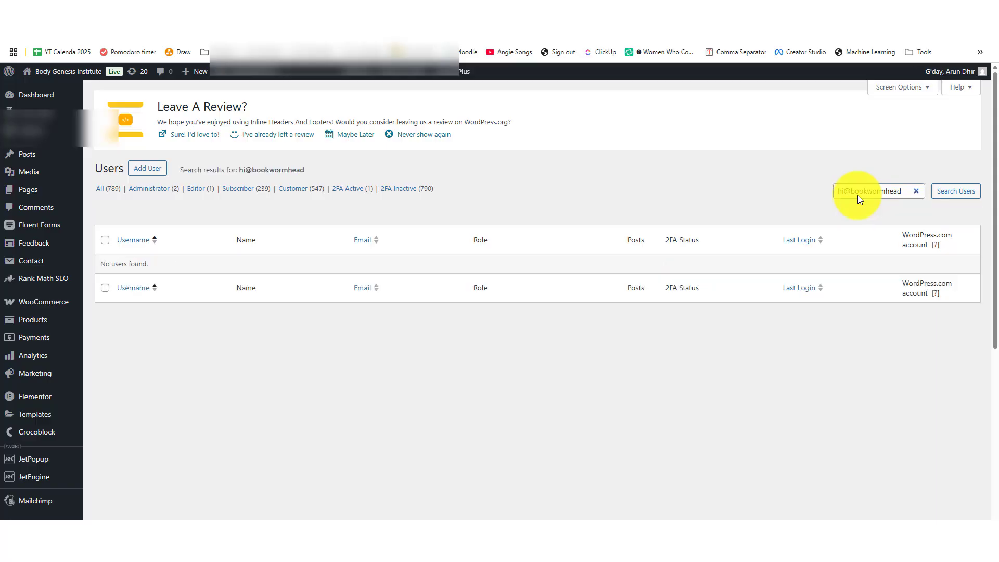
- Clear the user search, search again with the admin's e-mail, then go back to phpMyAdmin
click(313, 10)
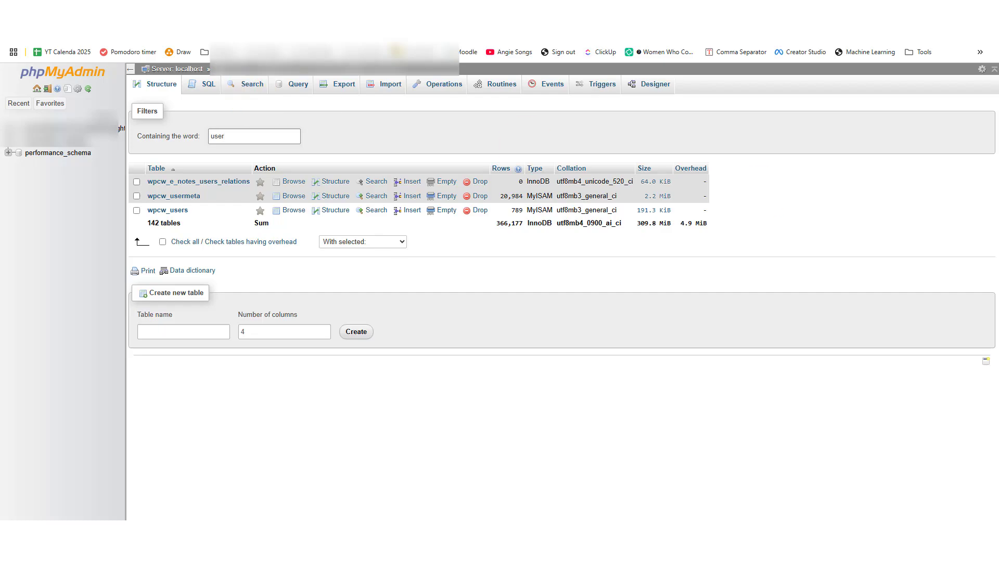
click(312, 10)
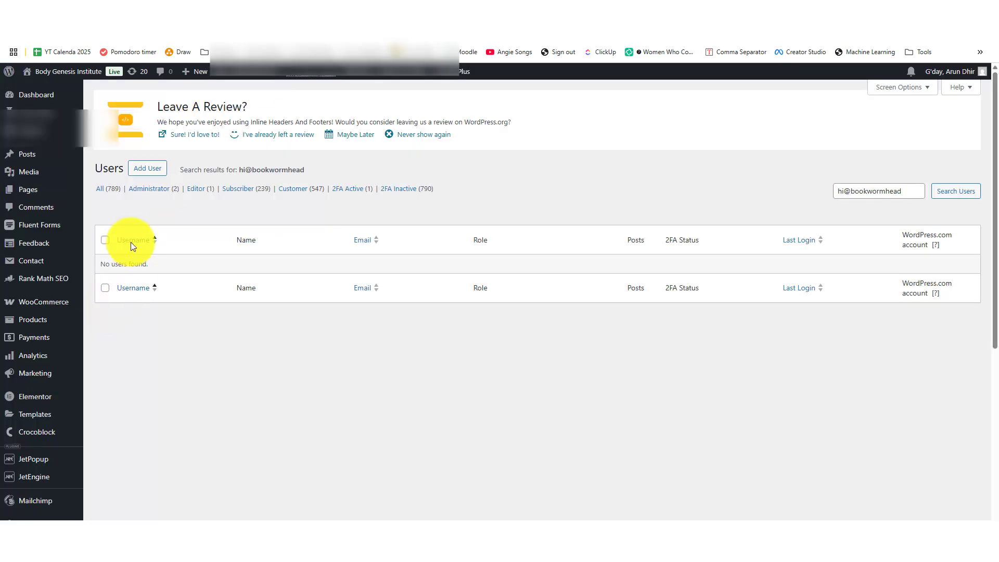
click(110, 191)
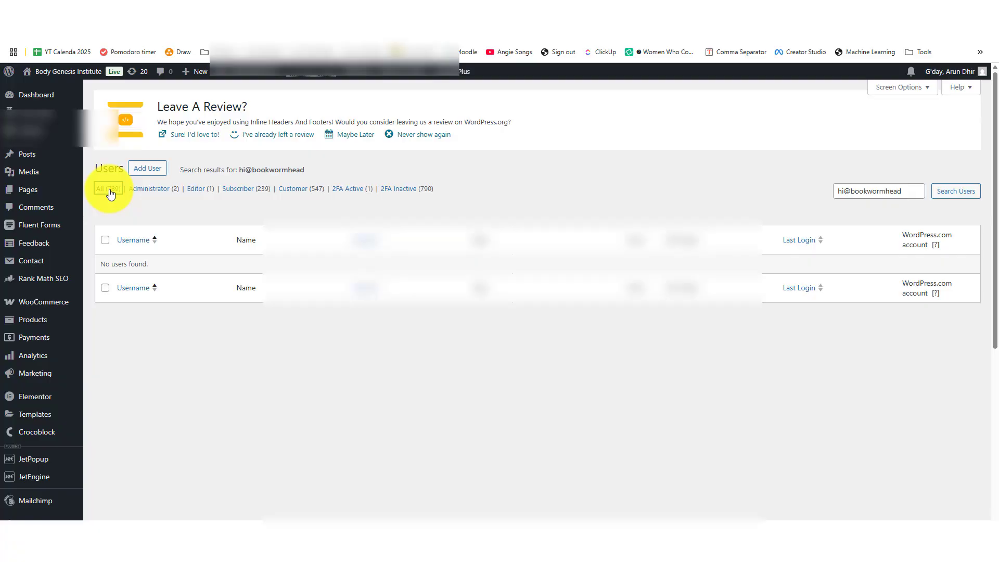
click(853, 190)
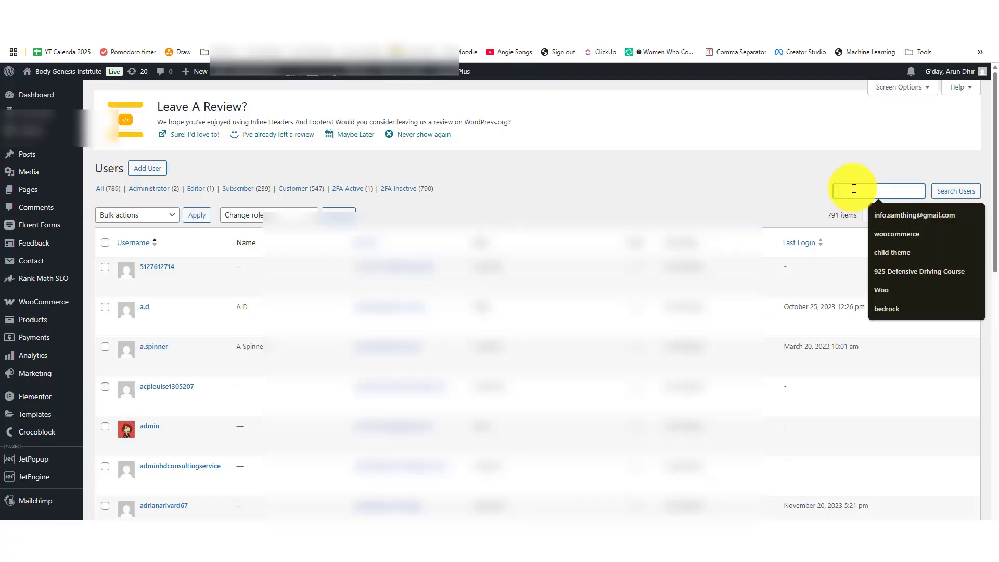
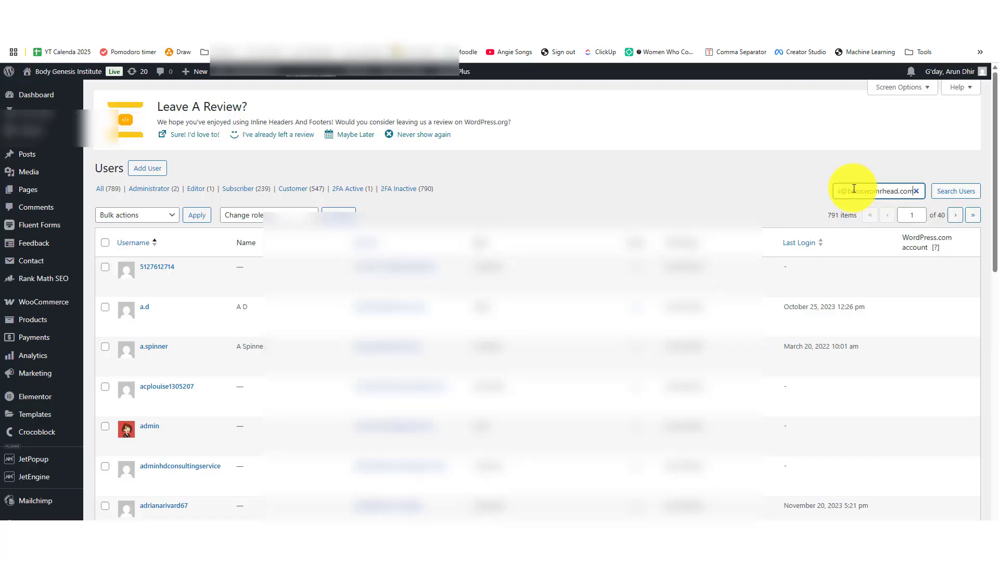
key(Return)
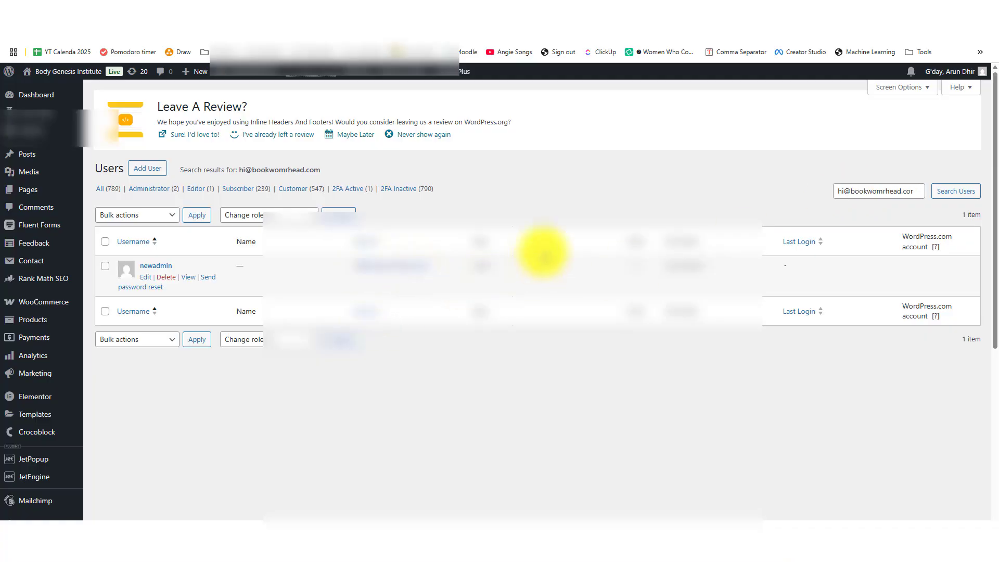
click(318, 11)
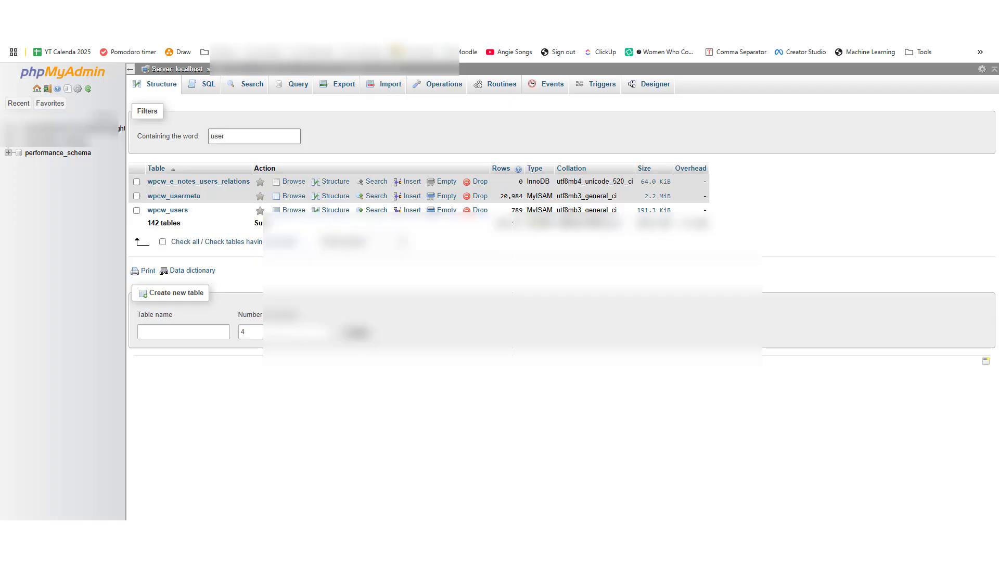
- Open an empty SQL query editor for the WordPress database from the navigation tree
click(209, 85)
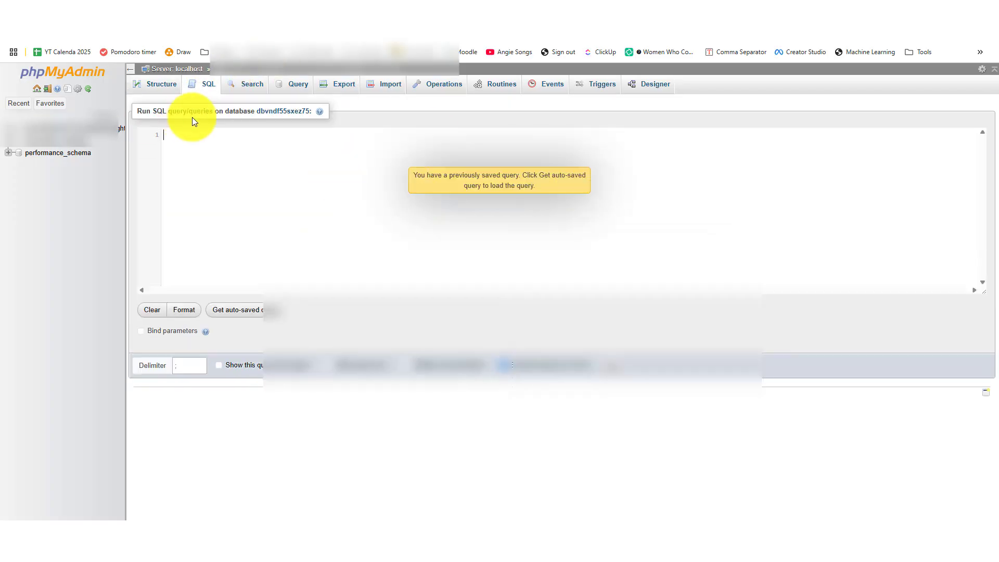
click(378, 204)
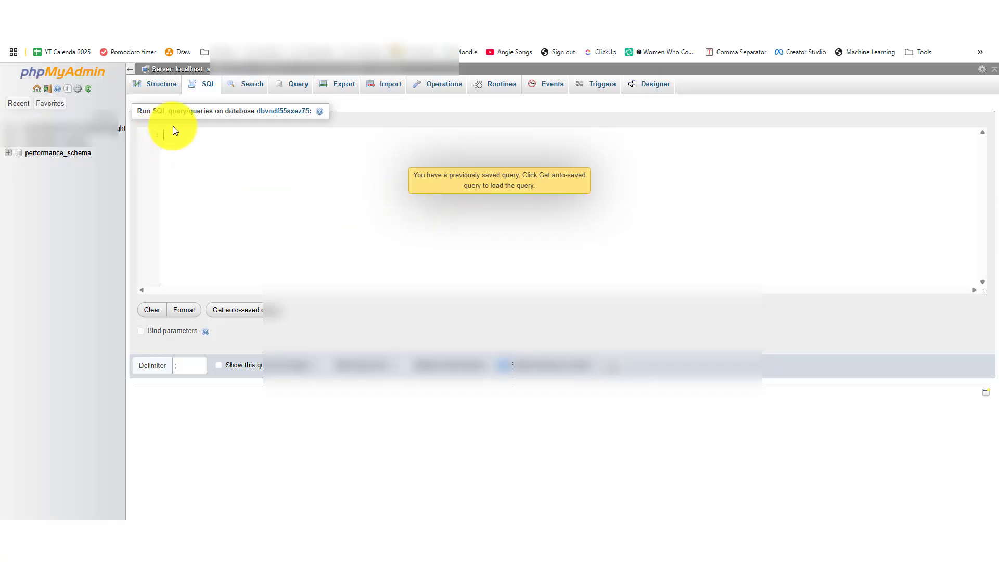
click(89, 129)
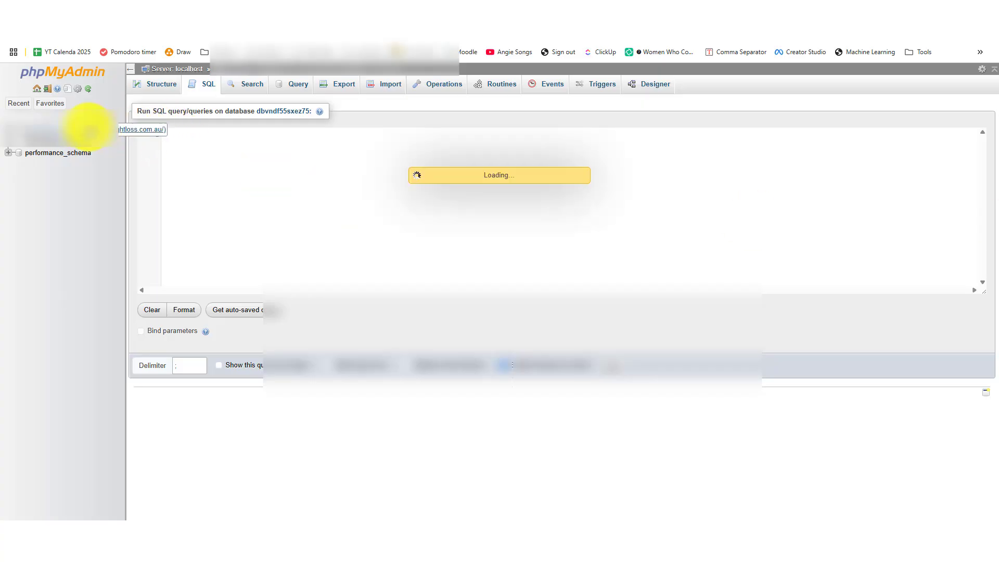